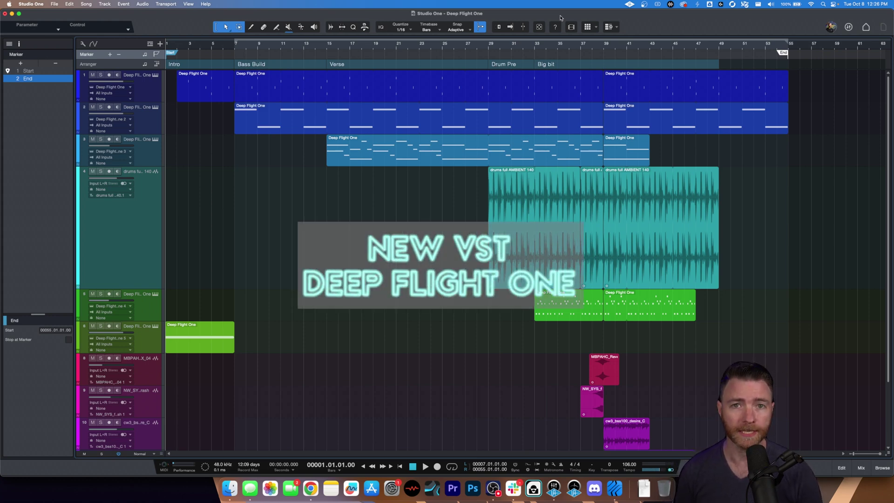
- Open the Deep Flight One 5 instrument, reposition its window over the arrangement, and audition the song from bar 29
{"action": "left_click", "coordinate": [155, 326]}
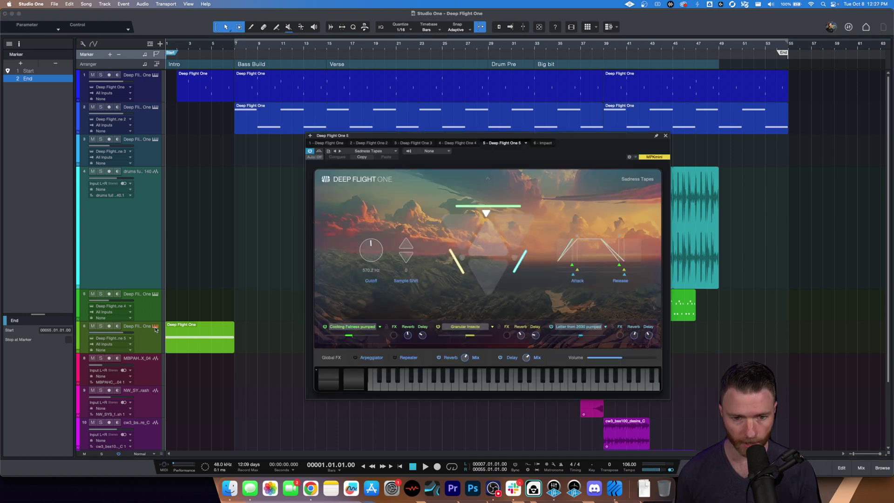
{"action": "left_click_drag", "start_coordinate": [452, 138], "coordinate": [433, 65]}
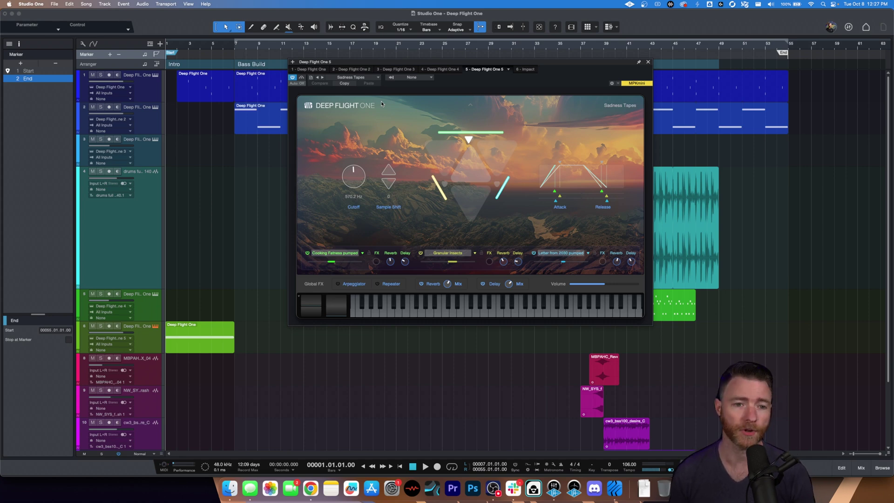
{"action": "left_click", "coordinate": [498, 51]}
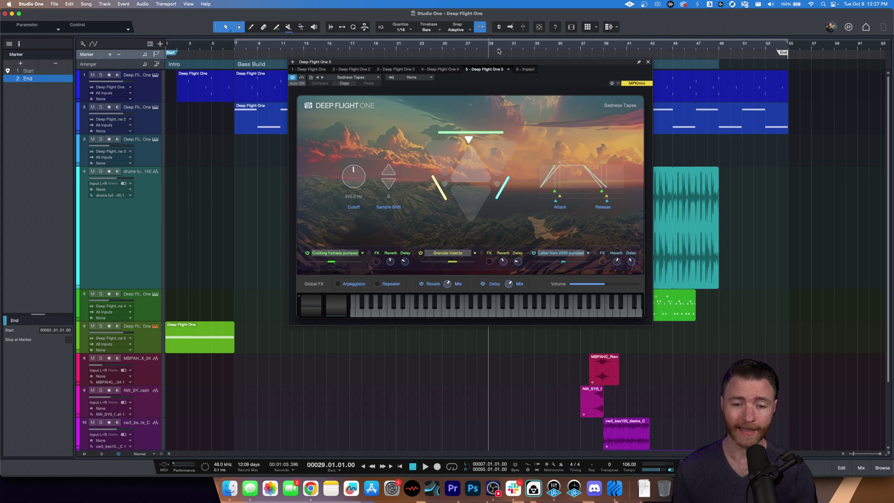
{"action": "key", "text": "space"}
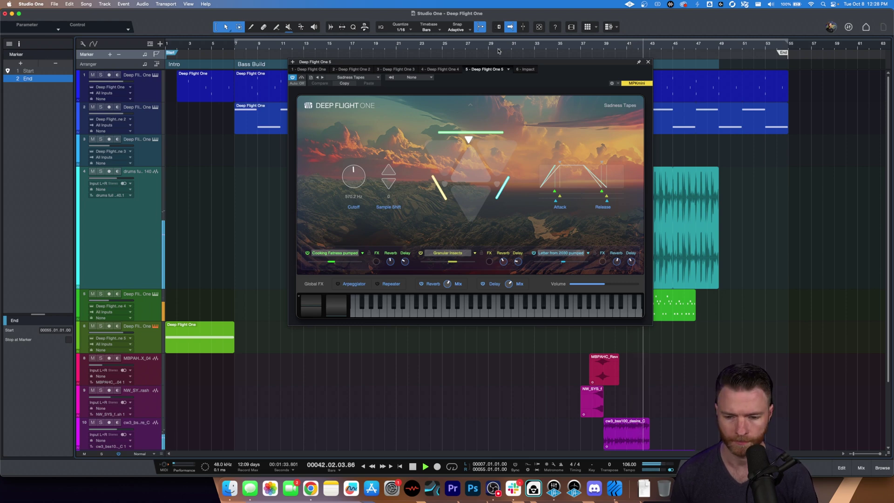
{"action": "key", "text": "space"}
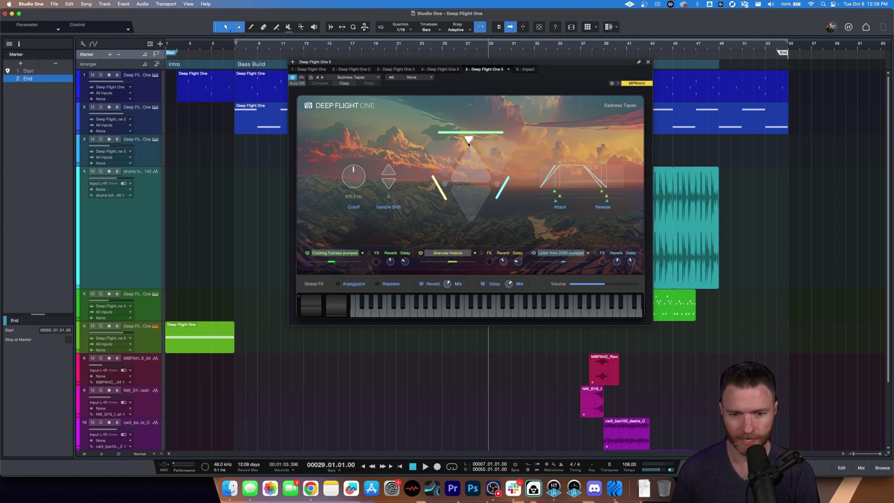
- Adjust the three-layer blend in Deep Flight One 5 while auditioning the intro from bar 1, finishing mostly towards the first layer
{"action": "mouse_move", "coordinate": [471, 138]}
{"action": "left_mouse_down"}
{"action": "mouse_move", "coordinate": [459, 162]}
{"action": "mouse_move", "coordinate": [469, 179]}
{"action": "mouse_move", "coordinate": [477, 155]}
{"action": "left_mouse_up"}
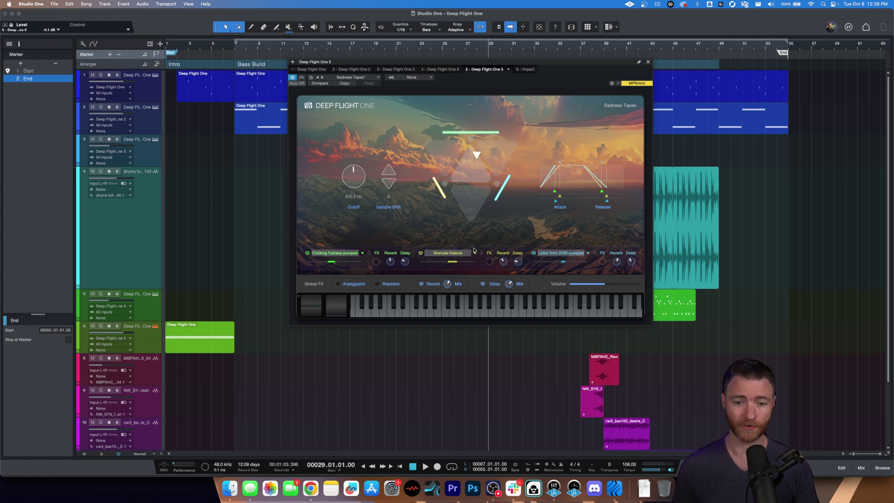
{"action": "mouse_move", "coordinate": [476, 156]}
{"action": "left_mouse_down"}
{"action": "mouse_move", "coordinate": [458, 176]}
{"action": "mouse_move", "coordinate": [485, 163]}
{"action": "mouse_move", "coordinate": [468, 163]}
{"action": "mouse_move", "coordinate": [482, 175]}
{"action": "mouse_move", "coordinate": [470, 180]}
{"action": "left_mouse_up"}
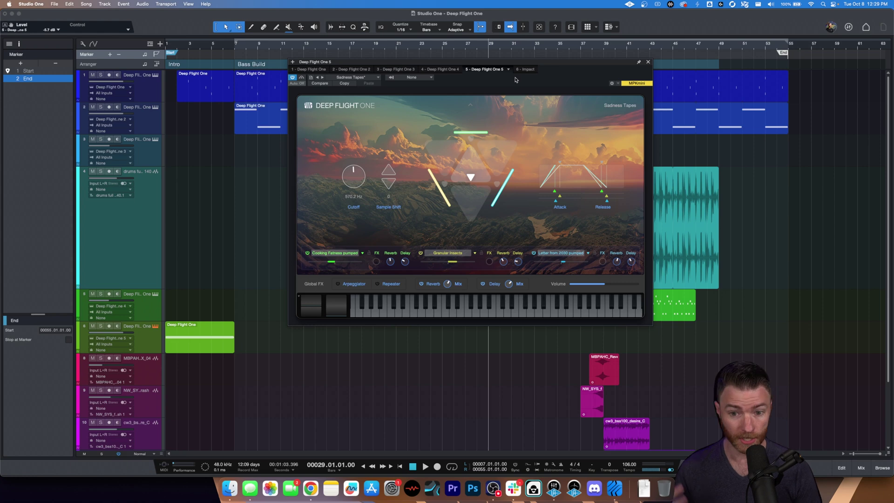
{"action": "key", "text": "comma"}
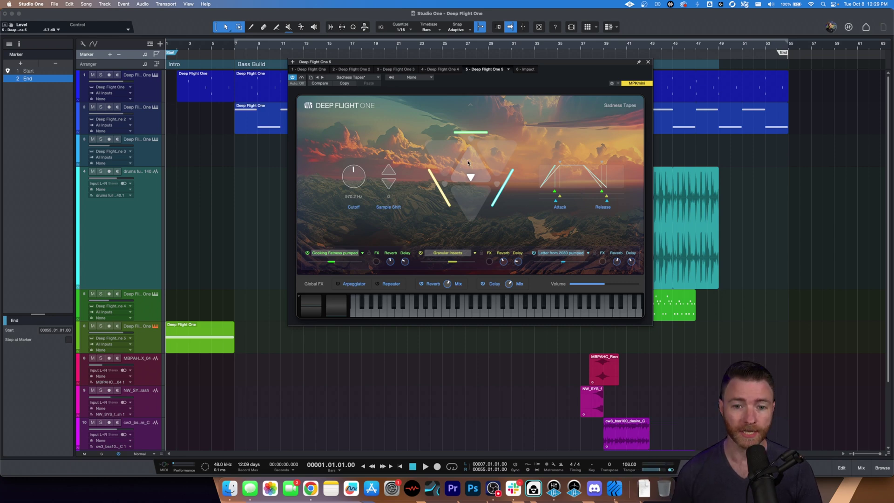
{"action": "key", "text": "space"}
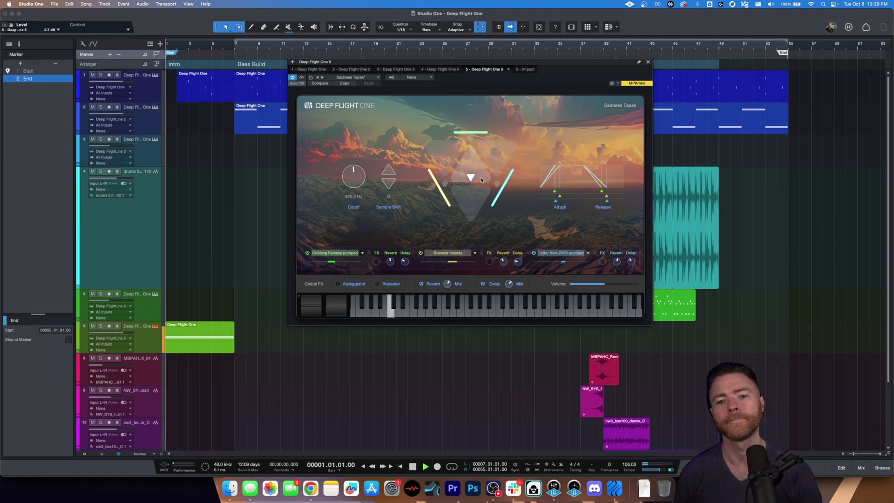
{"action": "left_click_drag", "start_coordinate": [470, 178], "coordinate": [467, 158]}
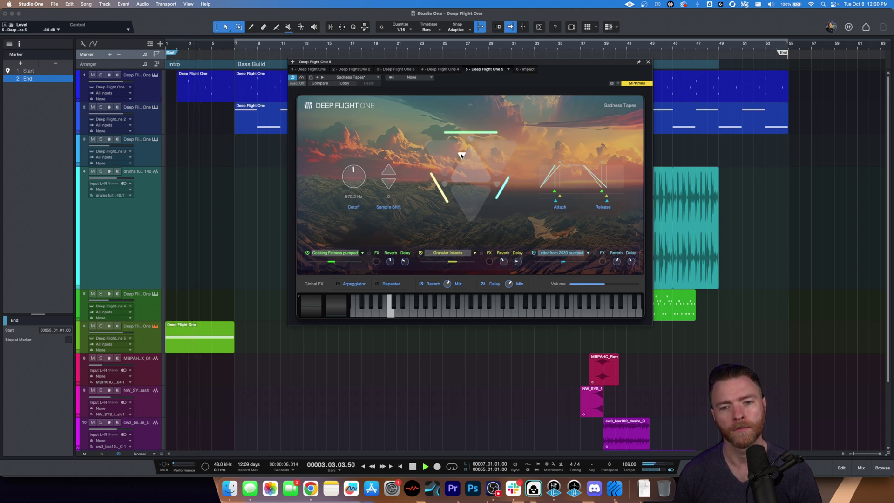
{"action": "mouse_move", "coordinate": [467, 158]}
{"action": "left_mouse_down"}
{"action": "mouse_move", "coordinate": [481, 166]}
{"action": "mouse_move", "coordinate": [455, 176]}
{"action": "mouse_move", "coordinate": [455, 140]}
{"action": "mouse_move", "coordinate": [479, 183]}
{"action": "mouse_move", "coordinate": [469, 159]}
{"action": "mouse_move", "coordinate": [454, 191]}
{"action": "mouse_move", "coordinate": [451, 155]}
{"action": "mouse_move", "coordinate": [464, 150]}
{"action": "mouse_move", "coordinate": [478, 176]}
{"action": "mouse_move", "coordinate": [456, 164]}
{"action": "mouse_move", "coordinate": [455, 140]}
{"action": "mouse_move", "coordinate": [451, 151]}
{"action": "mouse_move", "coordinate": [487, 177]}
{"action": "mouse_move", "coordinate": [467, 145]}
{"action": "left_mouse_up"}
{"action": "key", "text": "space"}
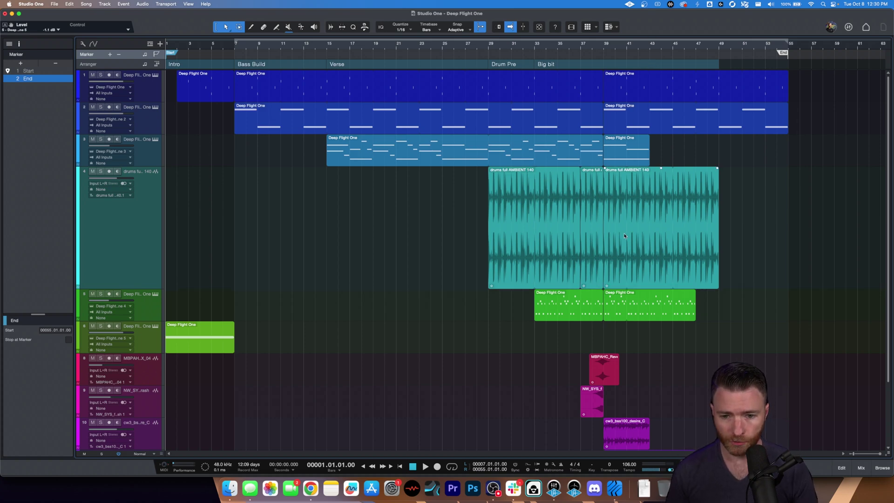
- Delete the long drum events on both sides of the short two-bar drum event at bar 37
{"action": "left_click", "coordinate": [596, 272]}
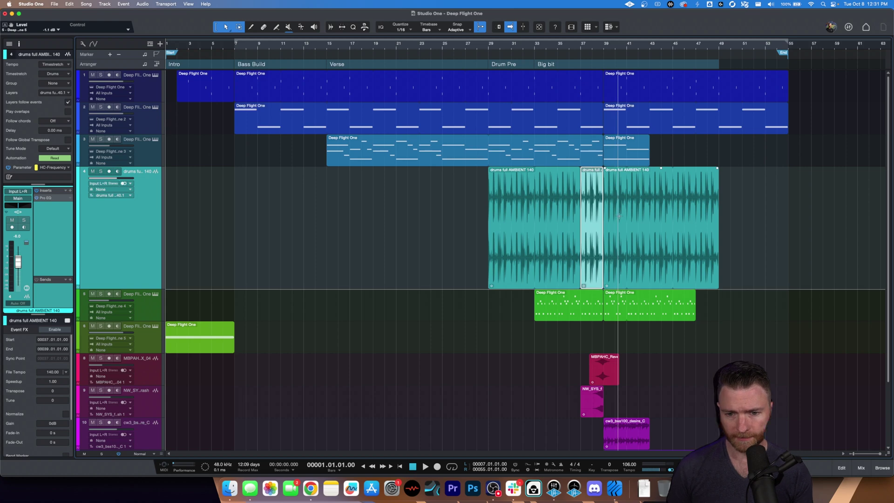
{"action": "left_click", "coordinate": [638, 261]}
{"action": "key", "text": "Delete"}
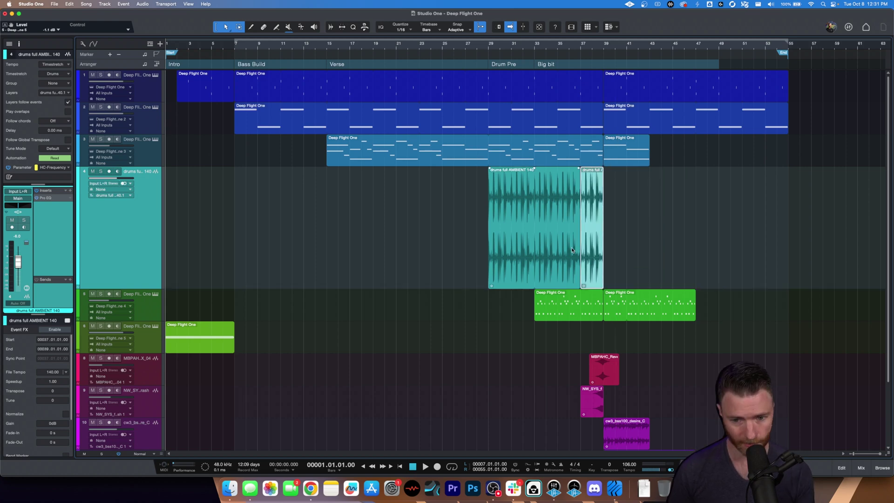
{"action": "left_click", "coordinate": [567, 274]}
{"action": "key", "text": "Delete"}
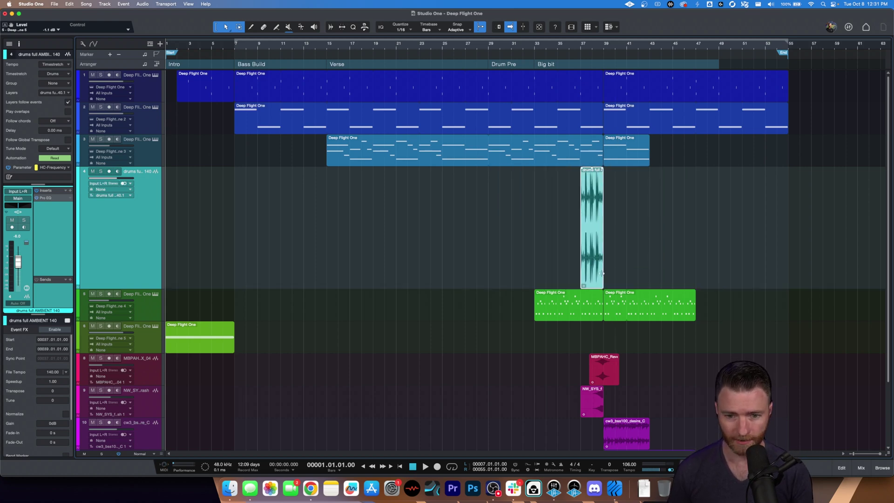
- Move the short drum event to bar 29 and loop it out to about bar 46, then shorten the looped part
{"action": "left_click_drag", "start_coordinate": [598, 276], "coordinate": [502, 278]}
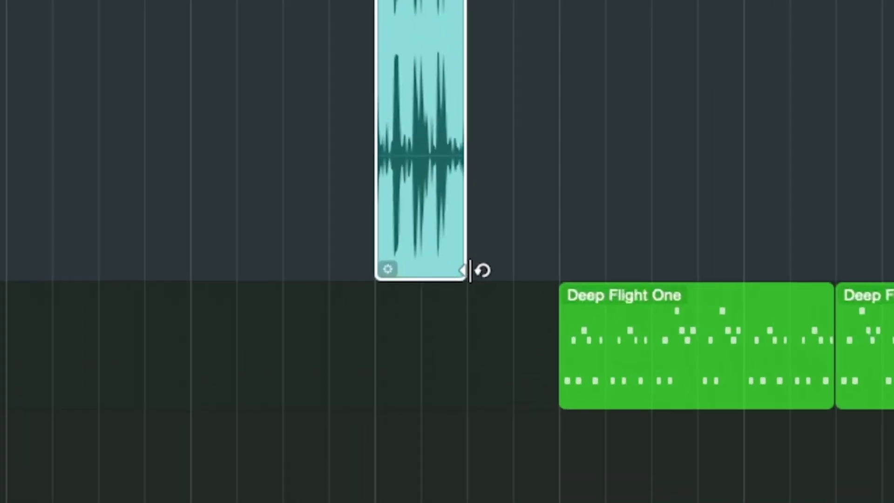
{"action": "left_click_drag", "start_coordinate": [469, 270], "coordinate": [867, 226]}
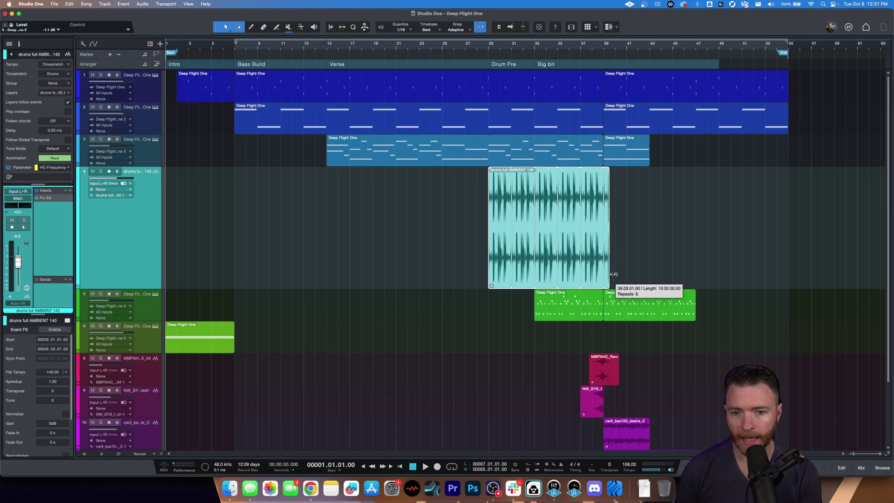
{"action": "left_click_drag", "start_coordinate": [612, 274], "coordinate": [690, 272]}
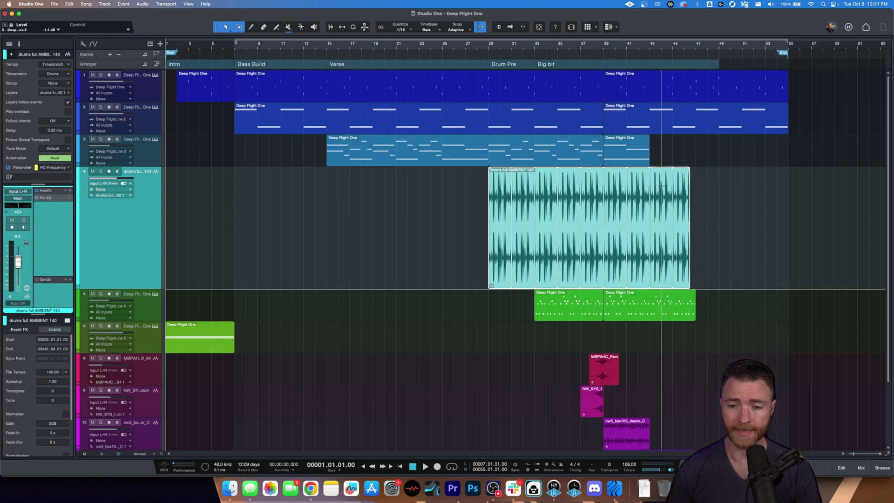
{"action": "left_click_drag", "start_coordinate": [689, 285], "coordinate": [606, 270]}
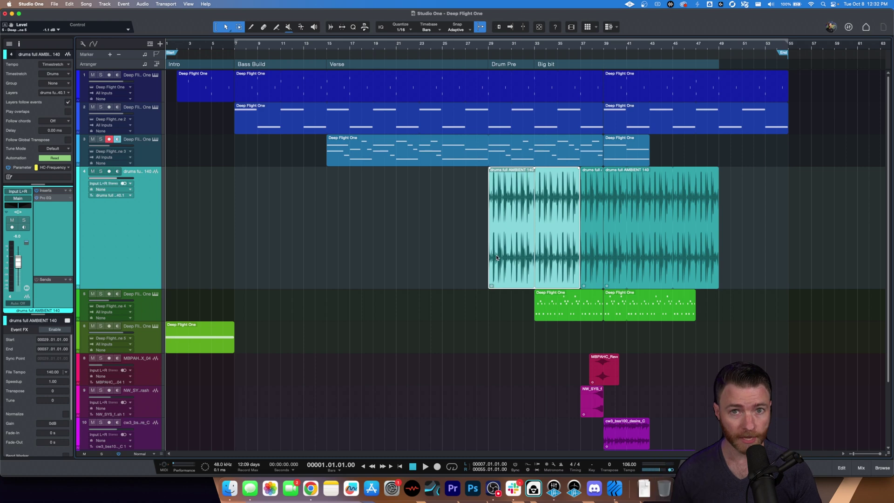
- Show the Launcher beside the arrangement and audition Scene 1 and Scene 5
{"action": "left_click", "coordinate": [587, 27]}
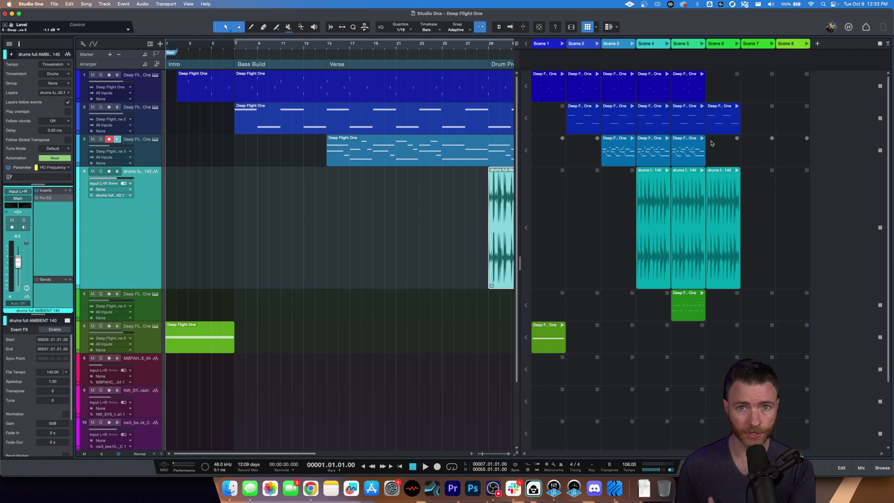
{"action": "left_click", "coordinate": [561, 43]}
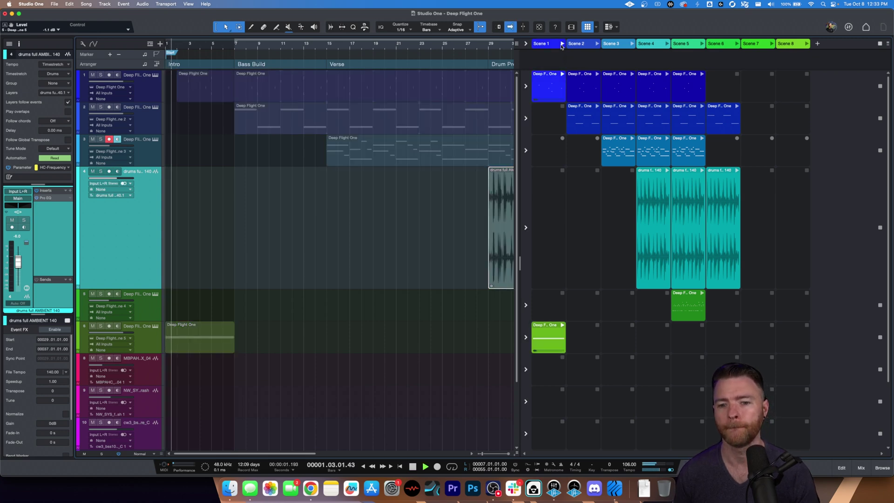
{"action": "key", "text": "space"}
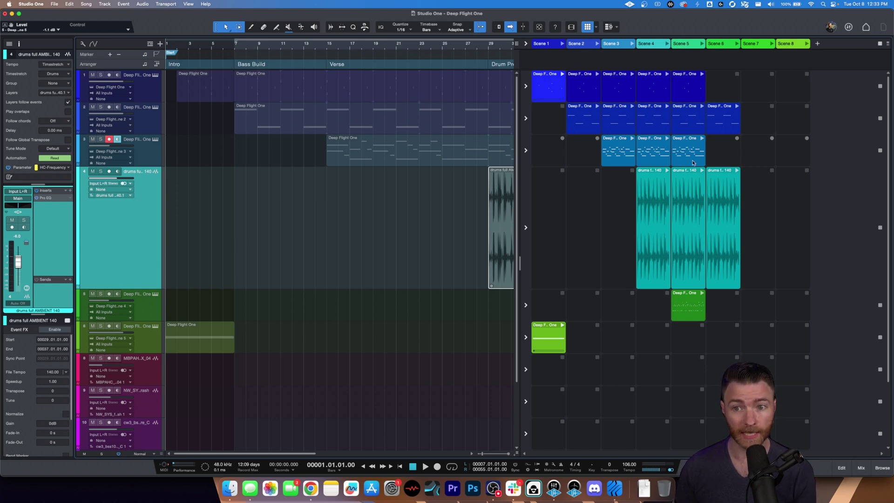
{"action": "left_click", "coordinate": [701, 43]}
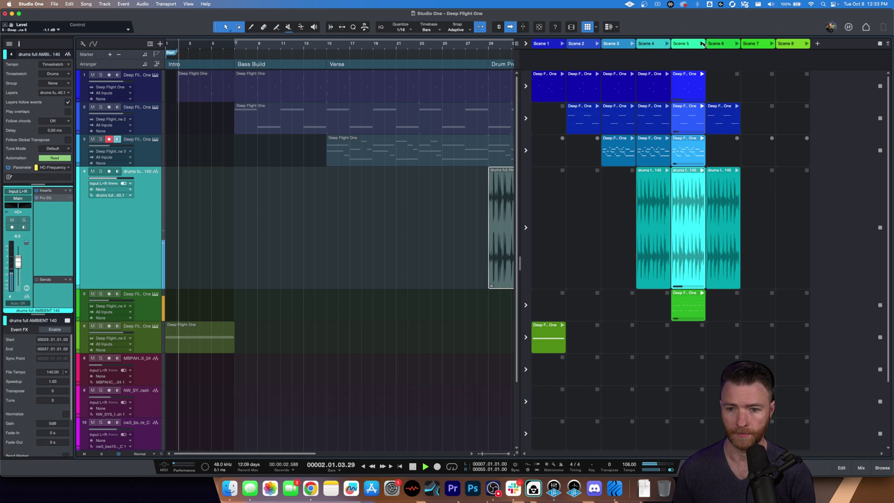
{"action": "key", "text": "space"}
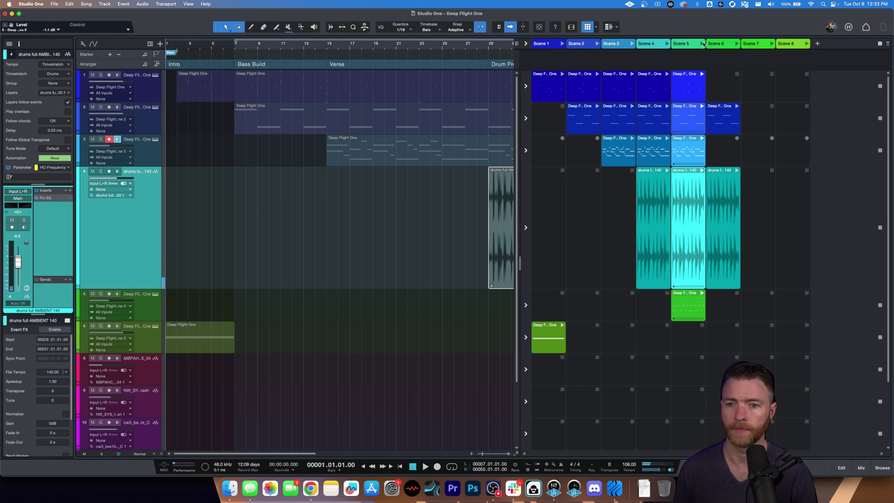
- Switch playback of all tracks from the Launcher back to the arrangement and place the playhead at bar 14
{"action": "left_click", "coordinate": [549, 118]}
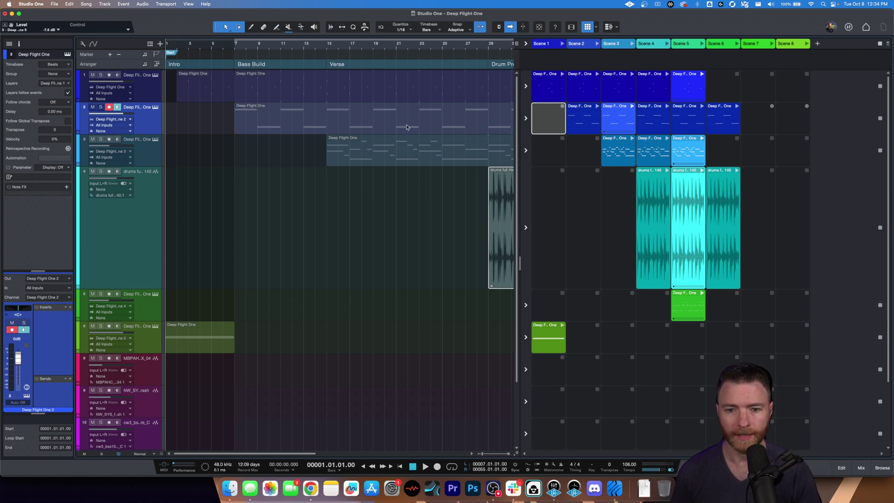
{"action": "left_click", "coordinate": [526, 43]}
{"action": "left_click", "coordinate": [334, 215]}
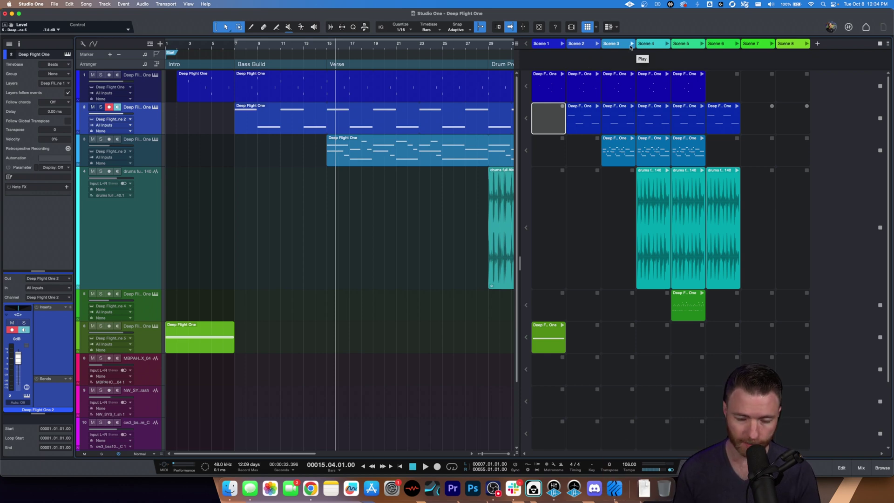
{"action": "left_click", "coordinate": [316, 169]}
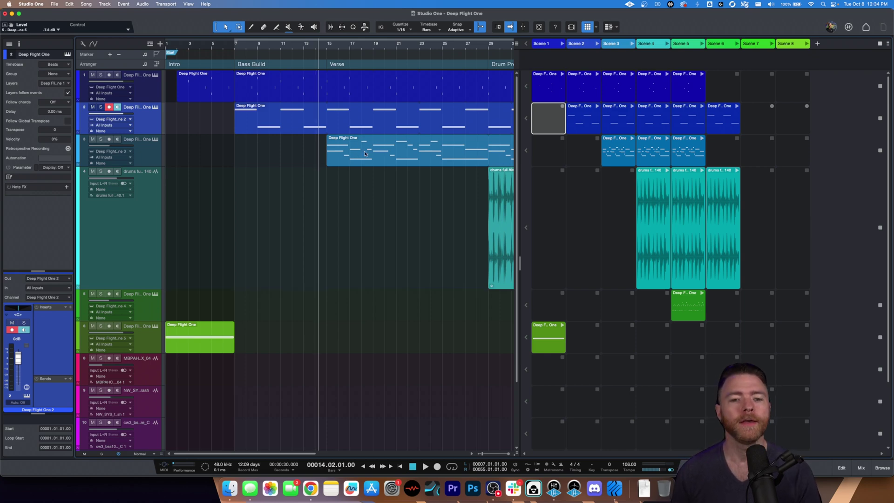
- Copy the last drum event and the first Deep Flight One 2 event from the arrangement into the Launcher's Scene 8
{"action": "key", "text": "z"}
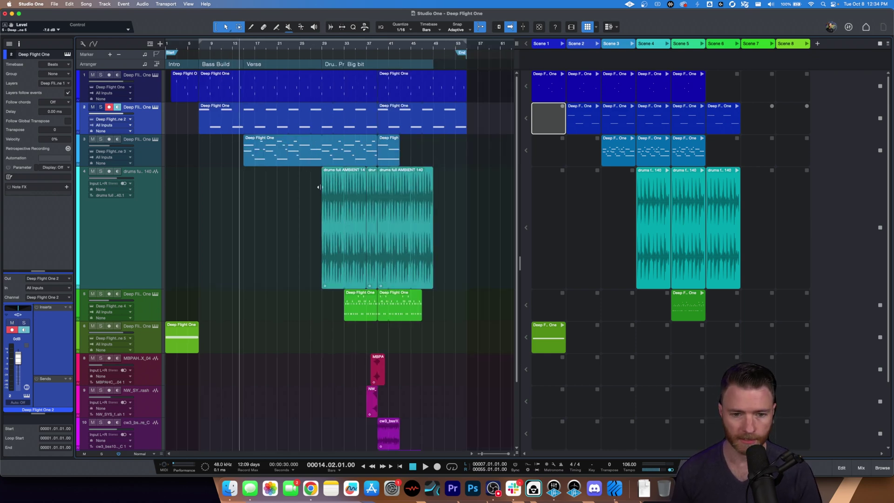
{"action": "left_click", "coordinate": [426, 261]}
{"action": "left_click_drag", "start_coordinate": [416, 284], "coordinate": [787, 187]}
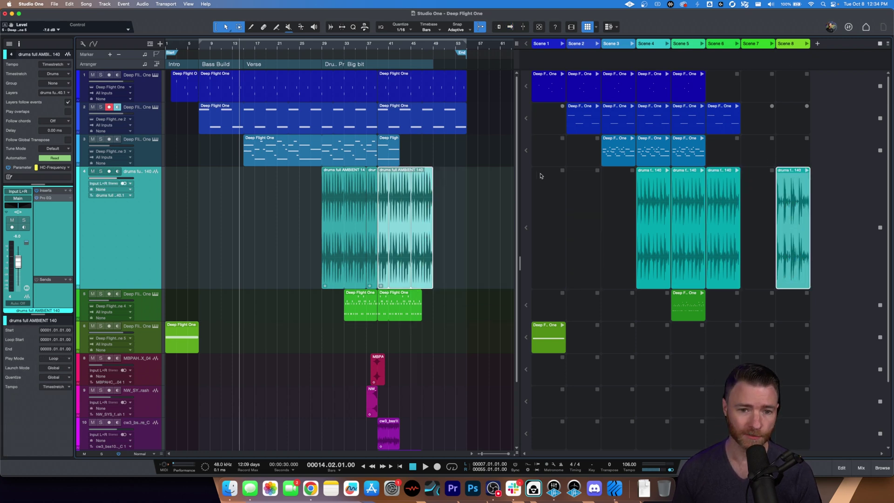
{"action": "left_click_drag", "start_coordinate": [333, 130], "coordinate": [793, 120]}
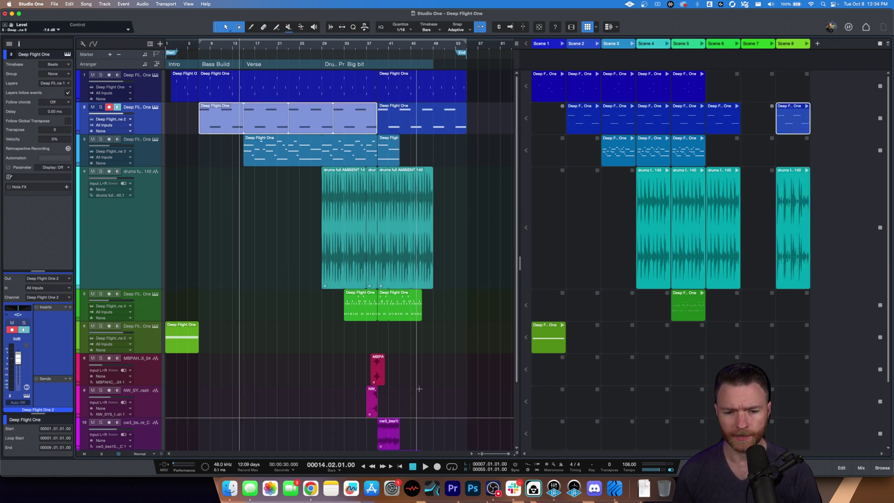
- Copy the VOX_JSPR_90 vocal event from track 11 of the arrangement into Scene 8
{"action": "scroll", "coordinate": [405, 411], "scroll_direction": "down", "scroll_amount": 3}
{"action": "scroll", "coordinate": [400, 414], "scroll_direction": "up", "scroll_amount": 3}
{"action": "scroll", "coordinate": [404, 429], "scroll_direction": "down", "scroll_amount": 3}
{"action": "left_click_drag", "start_coordinate": [395, 400], "coordinate": [791, 356]}
{"action": "scroll", "coordinate": [786, 233], "scroll_direction": "up", "scroll_amount": 3}
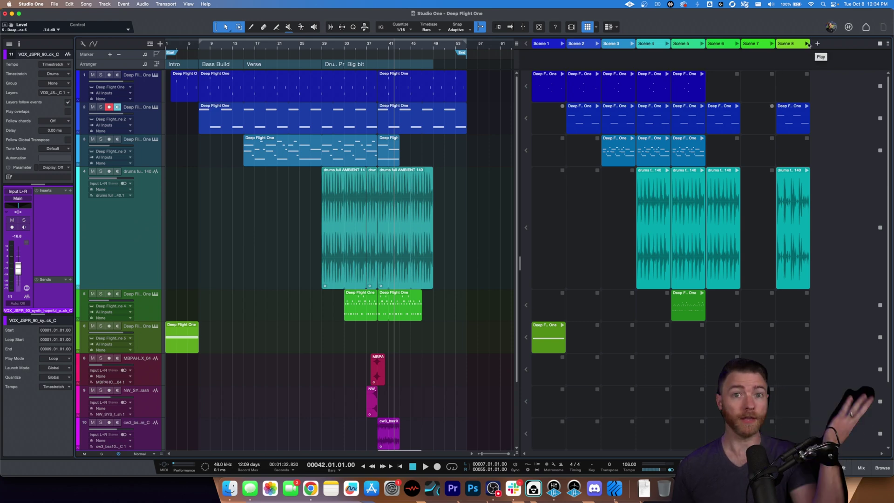
- Audition Scene 8, and play a mix of individual cells including Deep Flight One 4 in Scene 5 and Deep Flight One 5 in Scene 1
{"action": "left_click", "coordinate": [808, 44]}
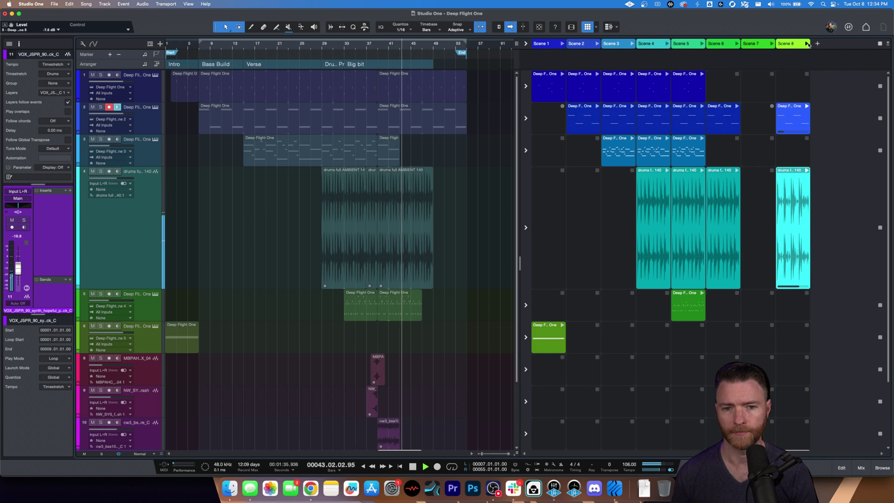
{"action": "key", "text": "space"}
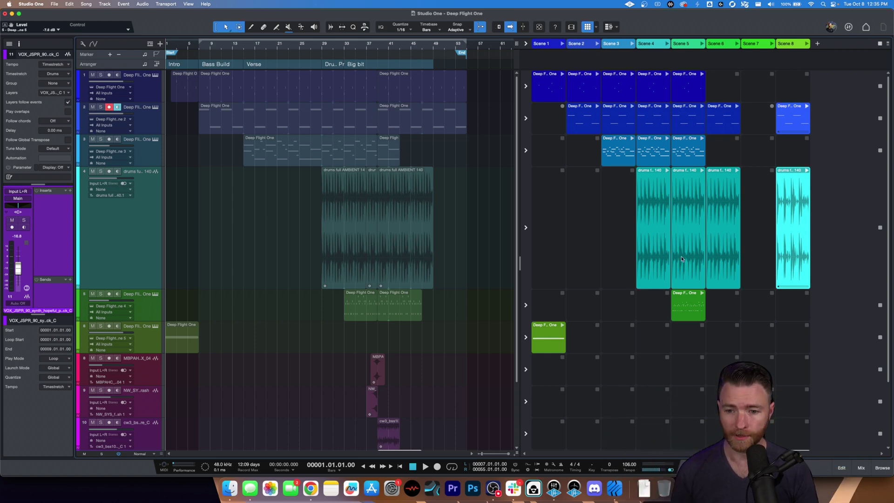
{"action": "left_click", "coordinate": [702, 294]}
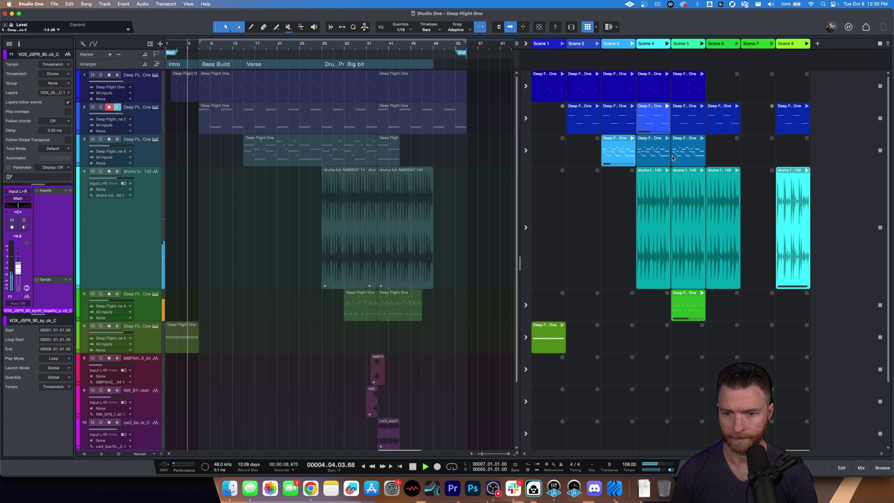
{"action": "left_click", "coordinate": [563, 325]}
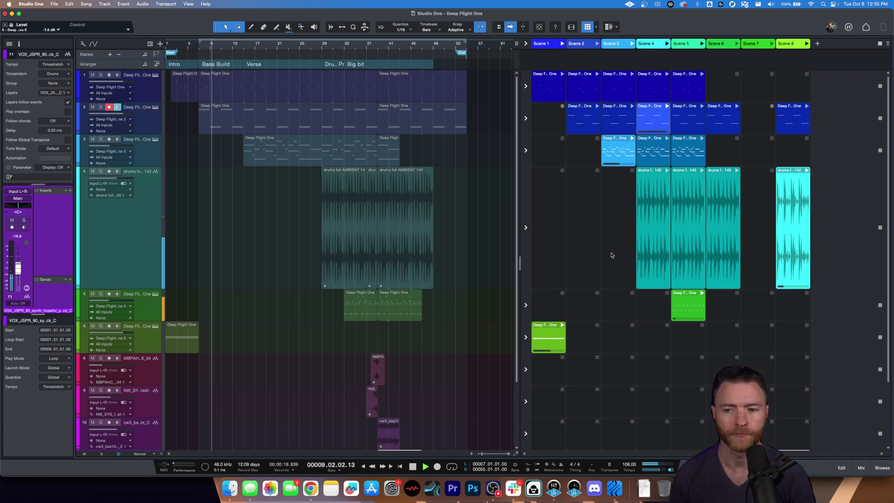
{"action": "key", "text": "space"}
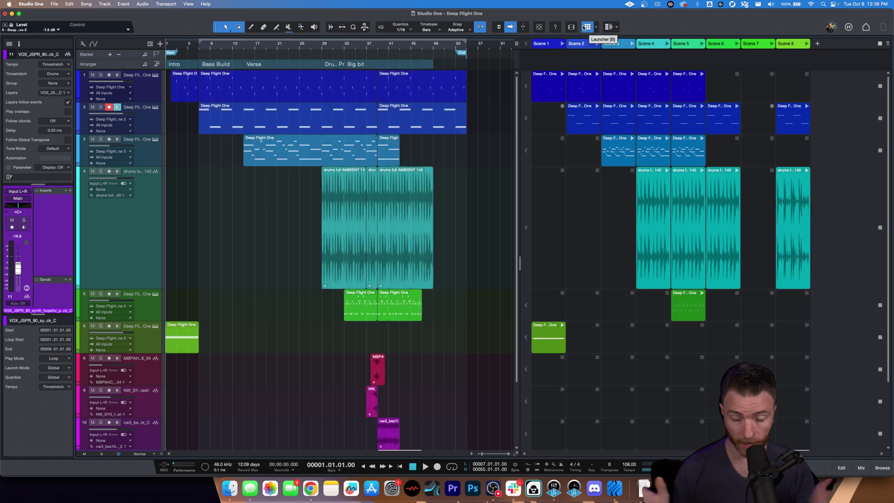
- Close the Launcher, fit the timeline to its contents, and show the Splice browser
{"action": "left_click", "coordinate": [586, 27]}
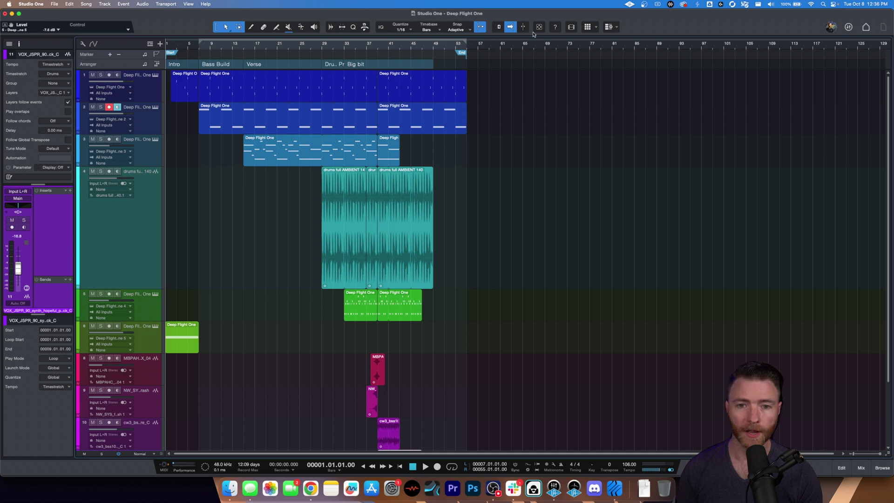
{"action": "right_click", "coordinate": [437, 43]}
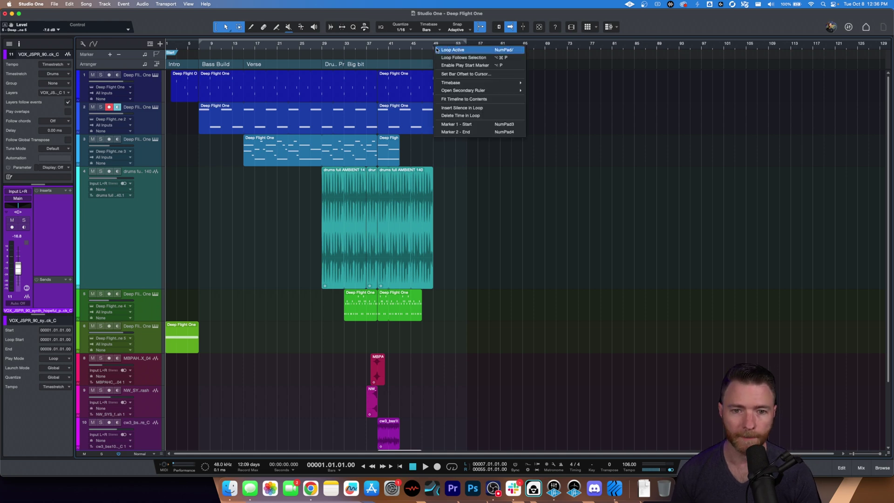
{"action": "left_click", "coordinate": [483, 99]}
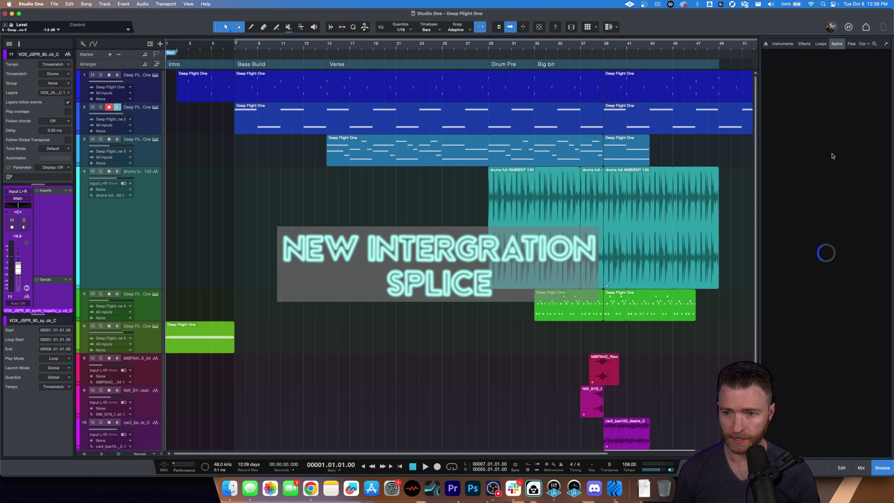
{"action": "key", "text": "F5"}
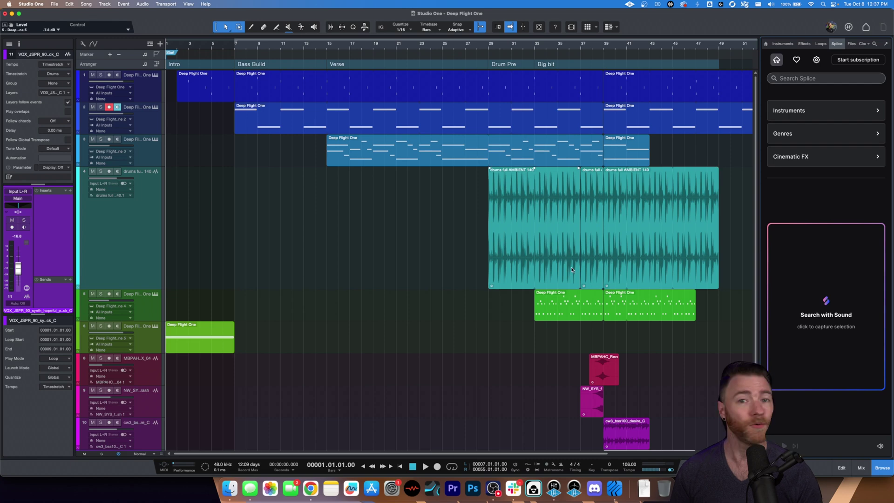
- Select the Big bit events around bar 39 on tracks 1–5, 8, 10 and 11, and capture them with Splice's Search with Sound
{"action": "scroll", "coordinate": [505, 315], "scroll_direction": "down", "scroll_amount": 3}
{"action": "scroll", "coordinate": [505, 316], "scroll_direction": "up", "scroll_amount": 3}
{"action": "scroll", "coordinate": [506, 317], "scroll_direction": "right", "scroll_amount": 10}
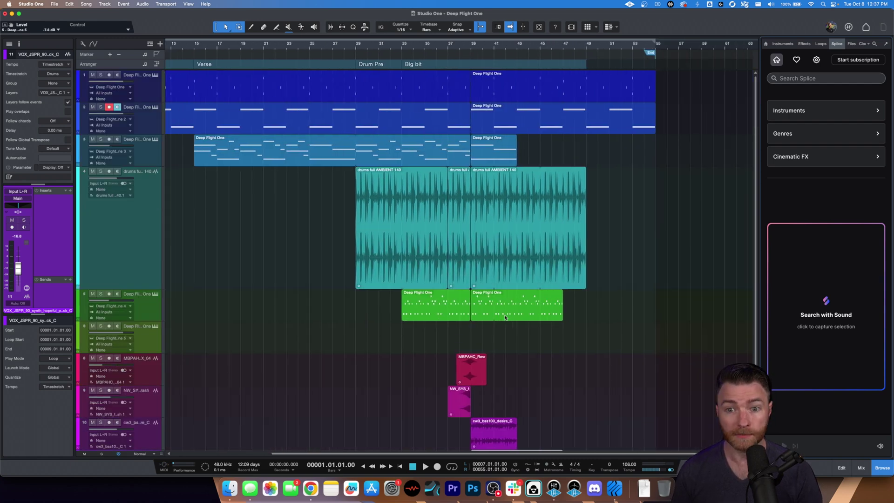
{"action": "left_click", "coordinate": [482, 94]}
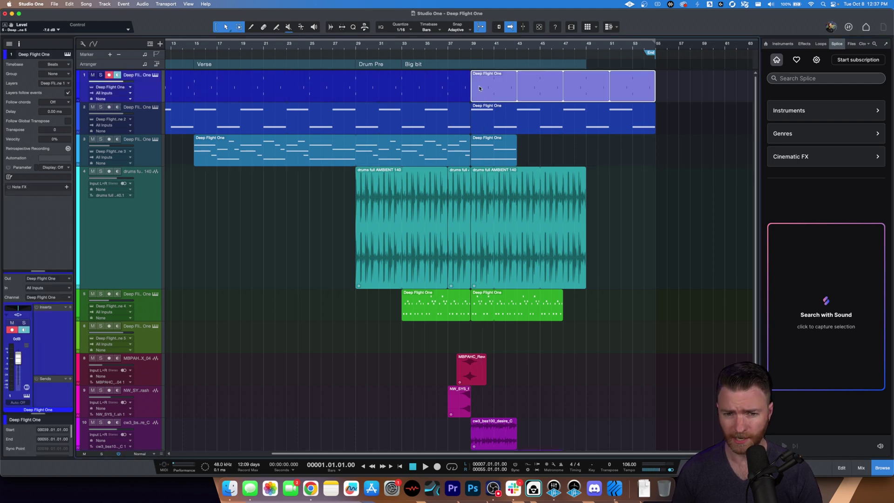
{"action": "left_click", "coordinate": [485, 131], "text": "shift"}
{"action": "left_click", "coordinate": [485, 155], "text": "shift"}
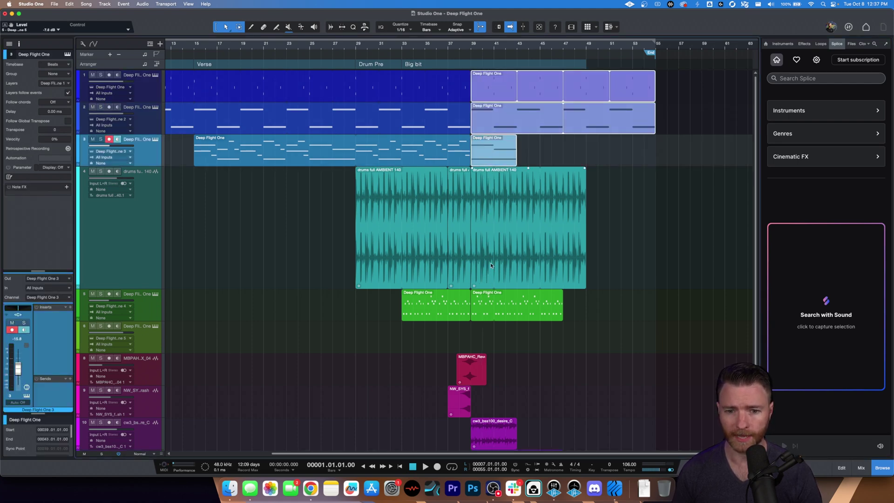
{"action": "left_click", "coordinate": [487, 233], "text": "shift"}
{"action": "left_click", "coordinate": [482, 310], "text": "shift"}
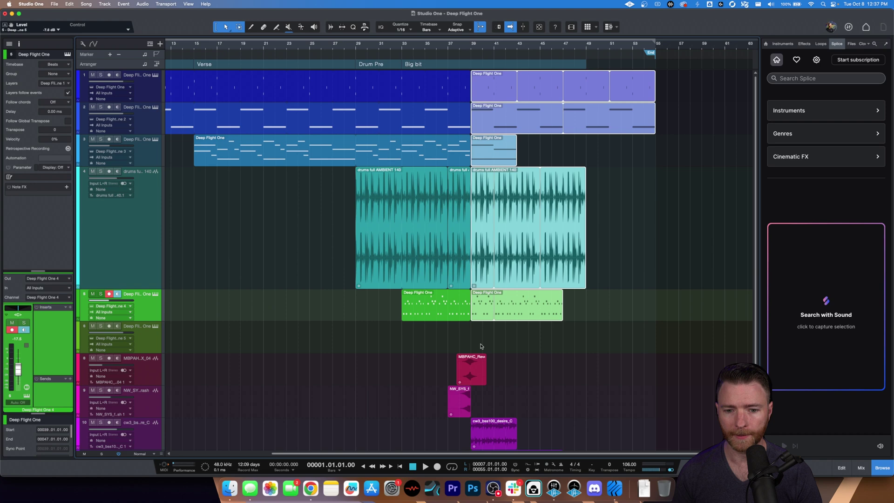
{"action": "left_click", "coordinate": [477, 371], "text": "shift"}
{"action": "scroll", "coordinate": [490, 375], "scroll_direction": "down", "scroll_amount": 3}
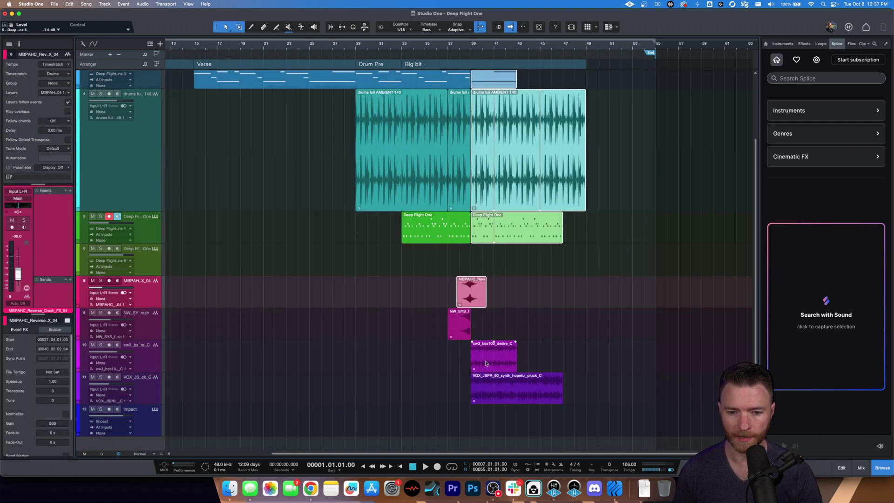
{"action": "left_click", "coordinate": [484, 368], "text": "shift"}
{"action": "left_click", "coordinate": [487, 400], "text": "shift"}
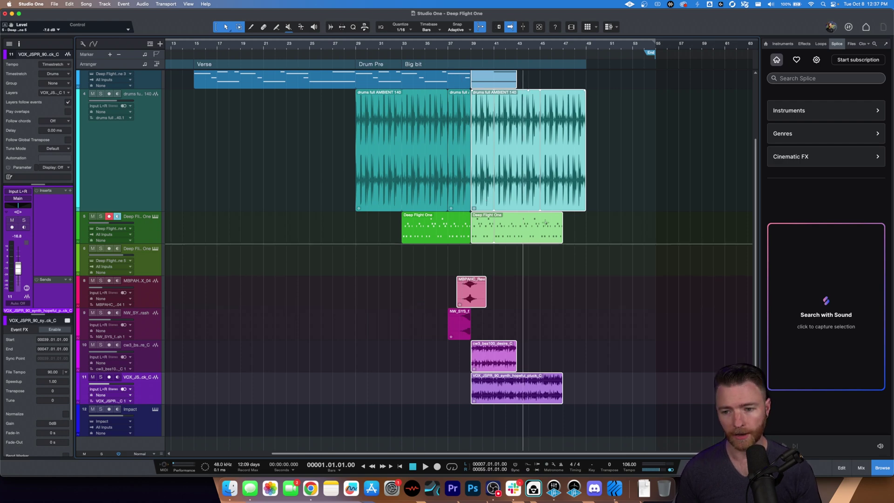
{"action": "left_click", "coordinate": [824, 318]}
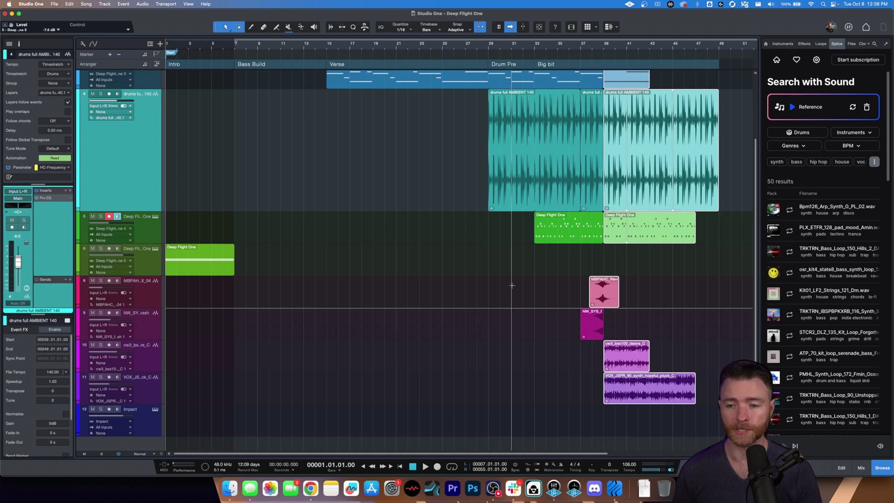
- Audition the captured reference and the first matching results, including Bpm126_Arp_Synth_G_PL_02.wav and the PLX_ETFR_128 pad loop
{"action": "left_click", "coordinate": [792, 108]}
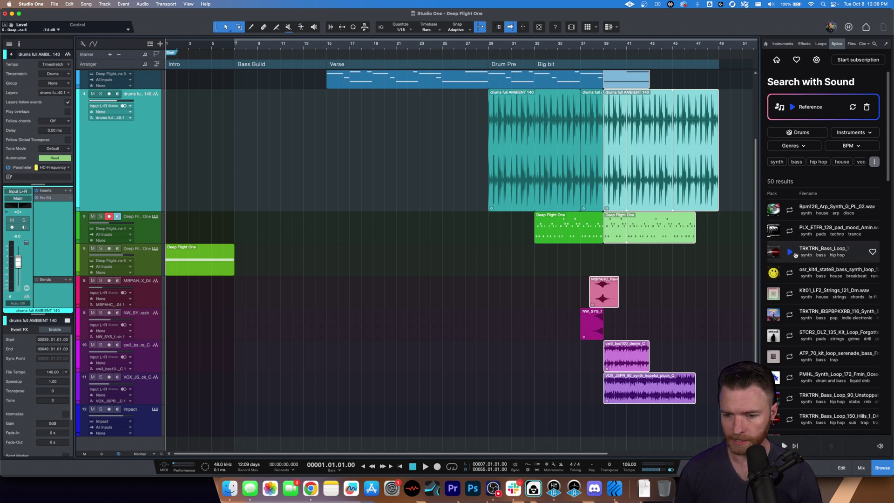
{"action": "left_click", "coordinate": [790, 210]}
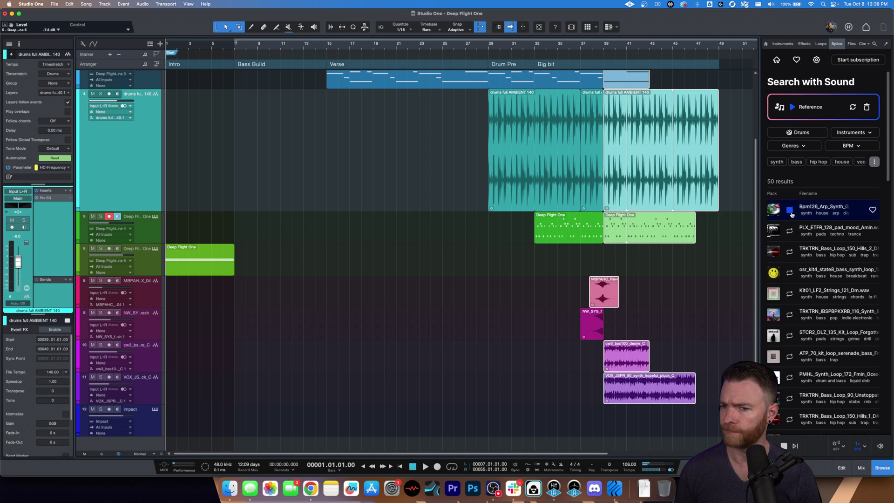
{"action": "left_click", "coordinate": [790, 210]}
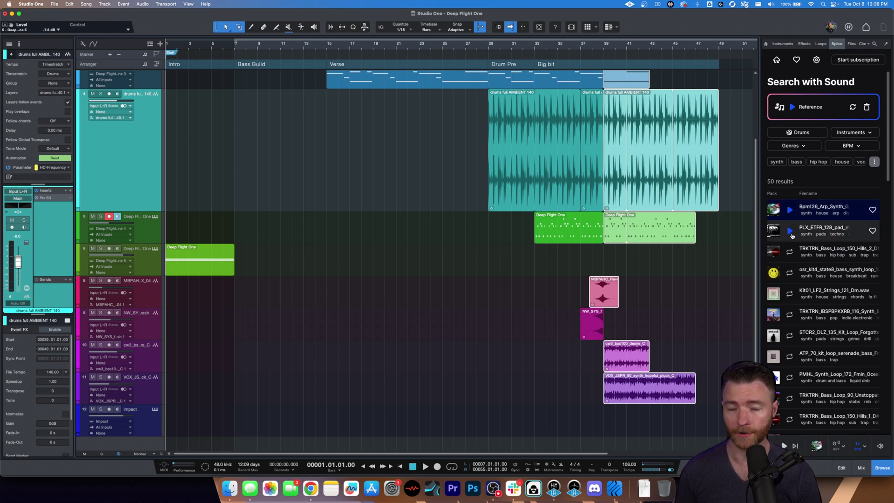
{"action": "left_click", "coordinate": [790, 231]}
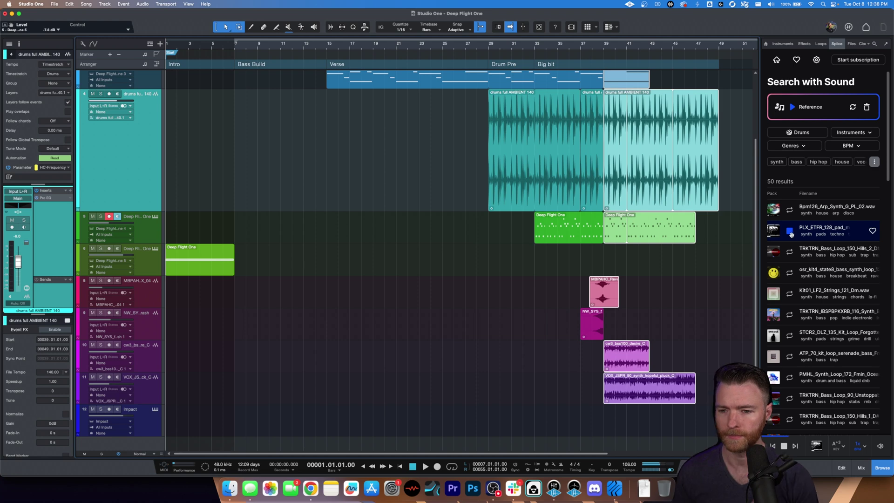
{"action": "left_click", "coordinate": [790, 252]}
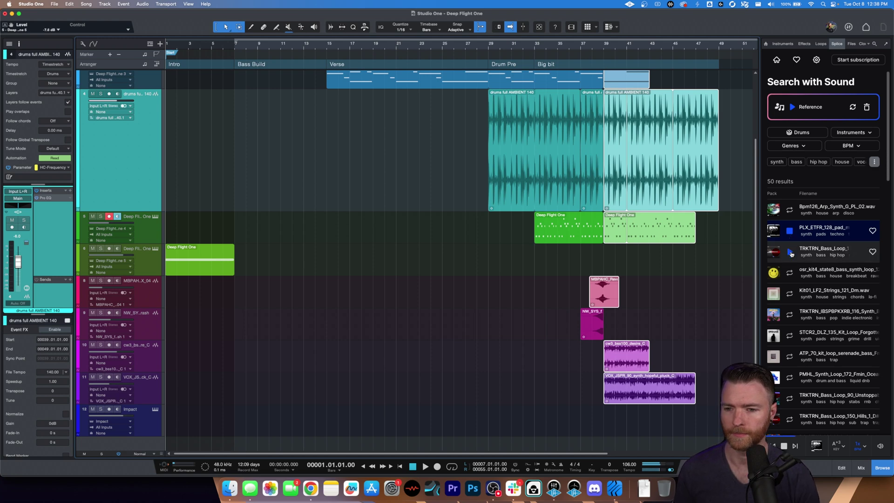
{"action": "left_click", "coordinate": [808, 228]}
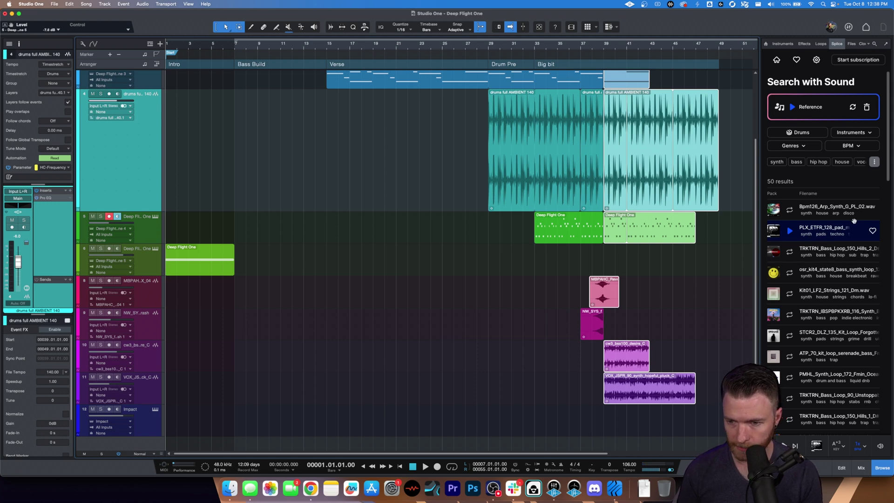
- Expand the tag list and filter the Splice results to vocals as the instrument
{"action": "left_click", "coordinate": [875, 161]}
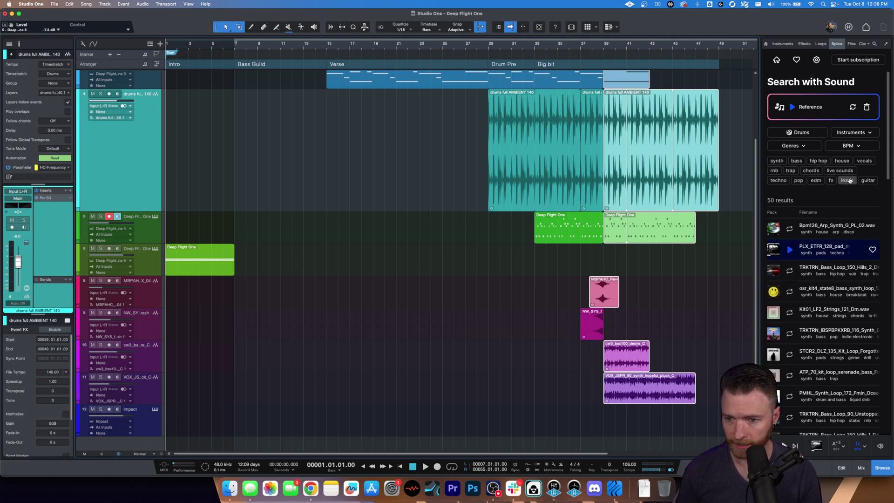
{"action": "left_click", "coordinate": [820, 147]}
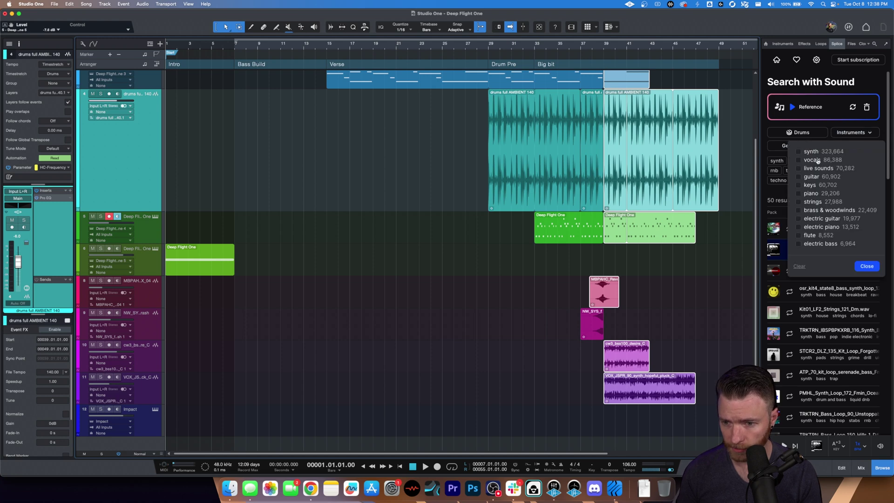
{"action": "left_click", "coordinate": [799, 160]}
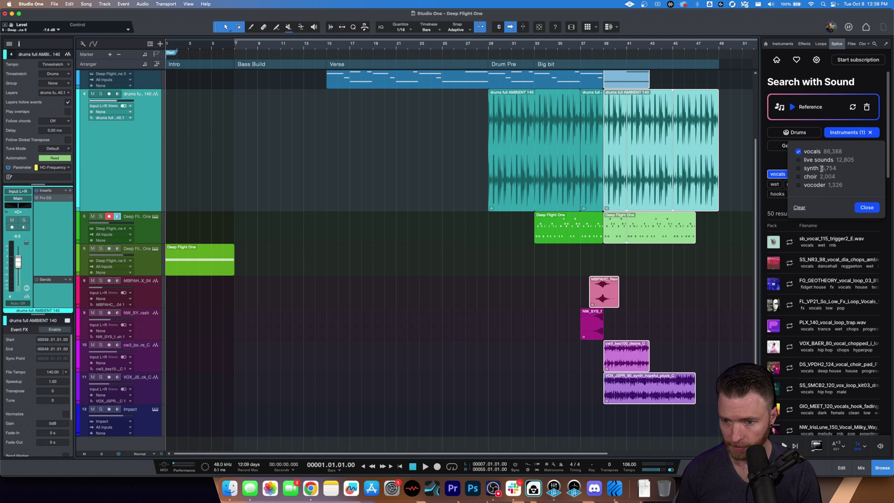
{"action": "left_click", "coordinate": [867, 208]}
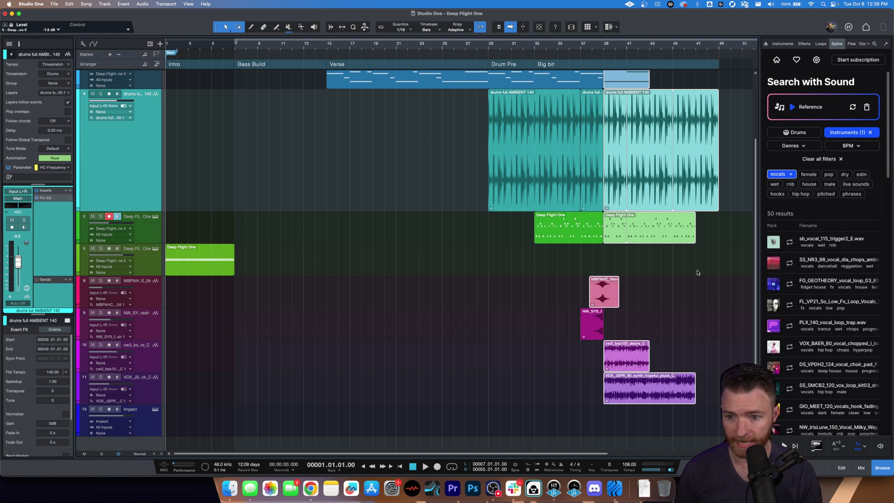
- Audition the vocal results one after another, from sb_vocal_115_trigger2_E.wav through the VOX_BAER_80 chopped vocal
{"action": "left_click", "coordinate": [790, 243]}
{"action": "left_click", "coordinate": [790, 263]}
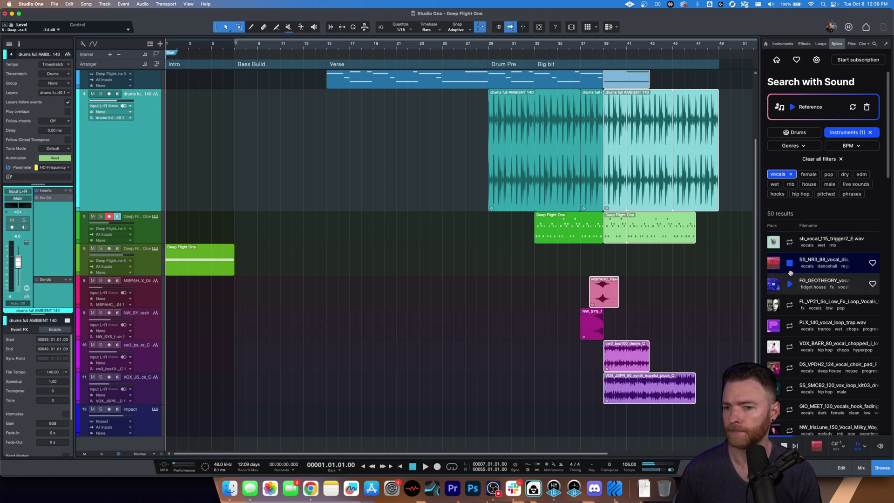
{"action": "left_click", "coordinate": [790, 285]}
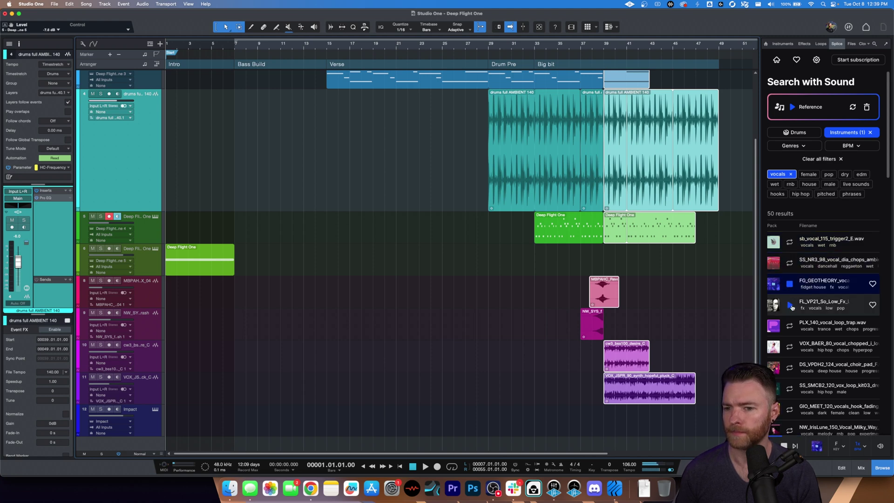
{"action": "left_click", "coordinate": [791, 305]}
{"action": "left_click", "coordinate": [790, 327]}
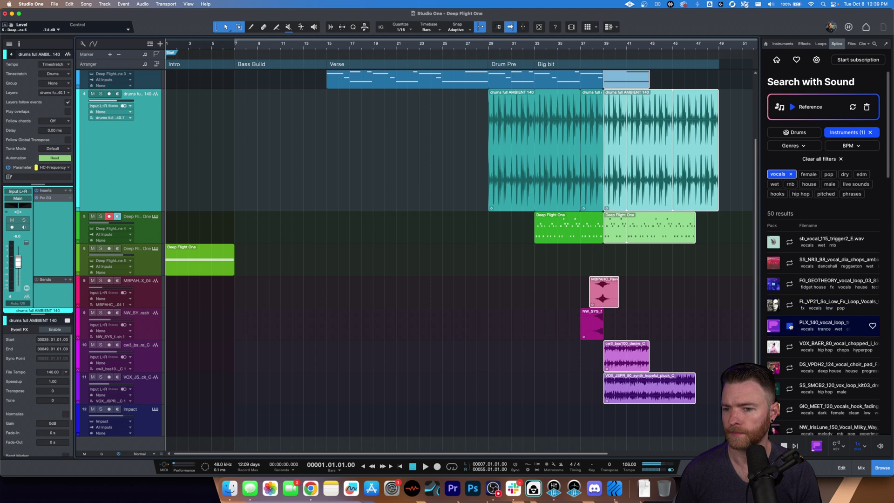
{"action": "left_click", "coordinate": [790, 346]}
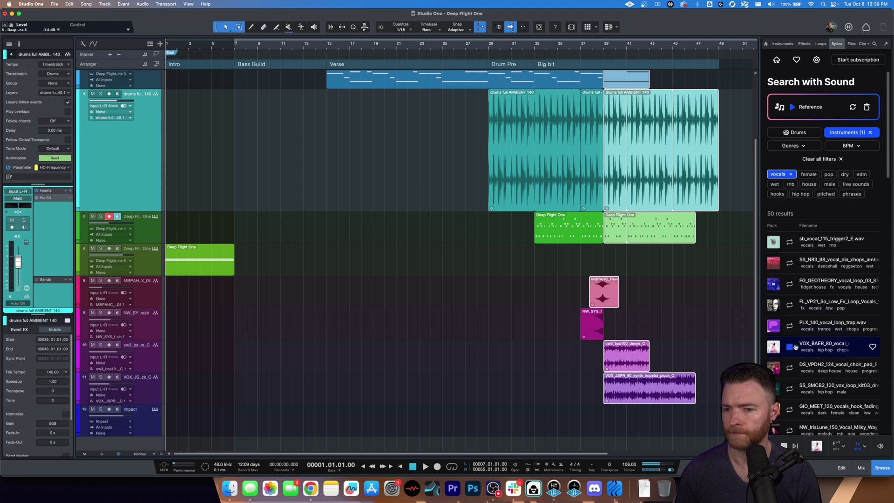
- Place the VOX_BAER_80 chopped vocal on a new track at bar 39 and lower its volume to -17.5 dB during playback
{"action": "scroll", "coordinate": [795, 297], "scroll_direction": "down", "scroll_amount": 2}
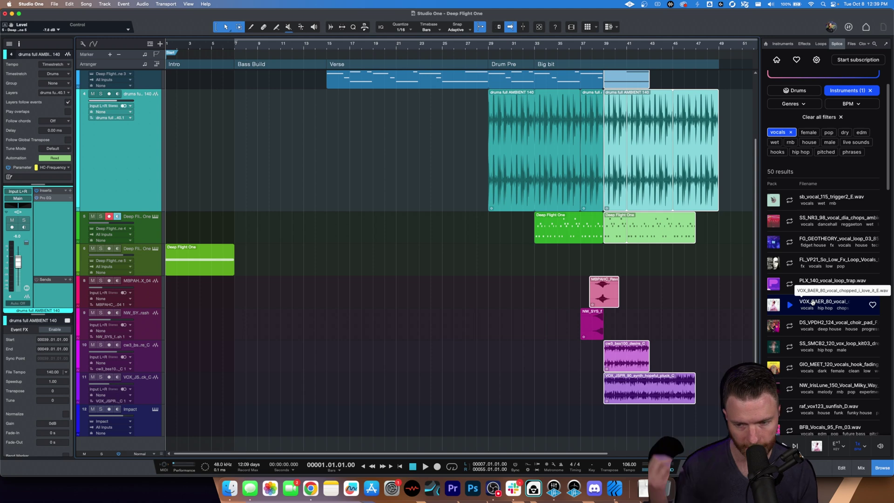
{"action": "left_click_drag", "start_coordinate": [813, 306], "coordinate": [616, 447]}
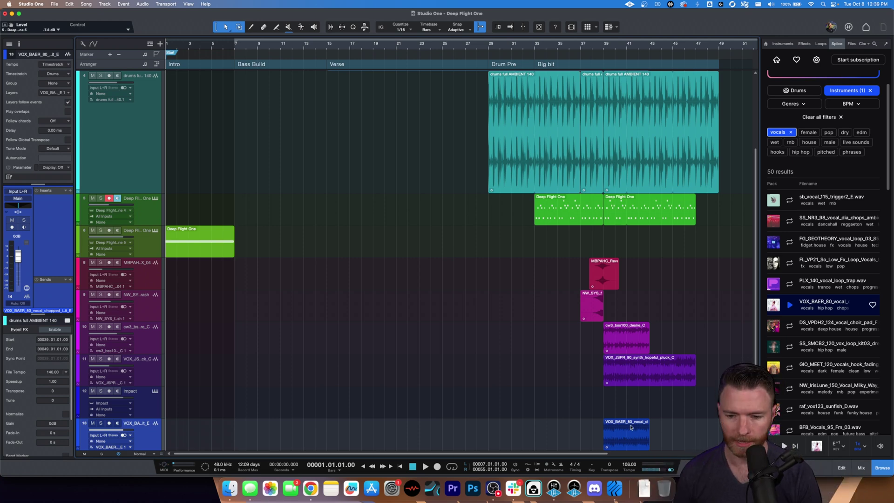
{"action": "left_click", "coordinate": [585, 44]}
{"action": "key", "text": "space"}
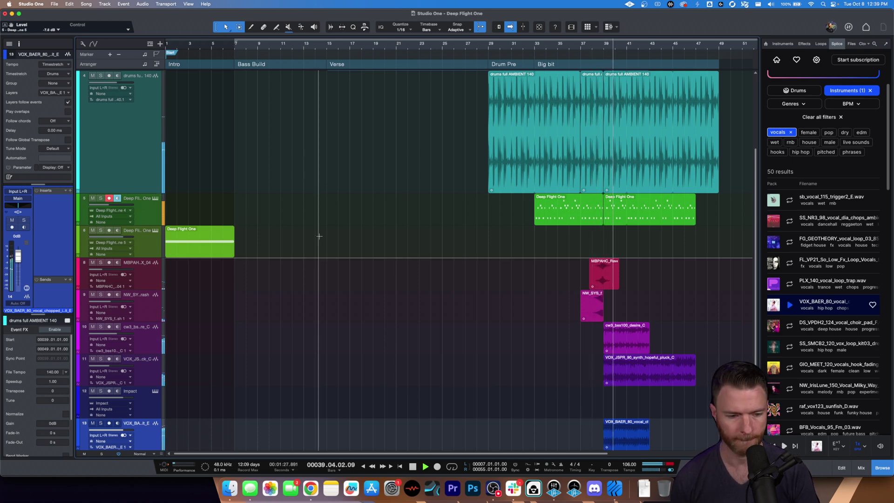
{"action": "left_click_drag", "start_coordinate": [120, 430], "coordinate": [107, 430]}
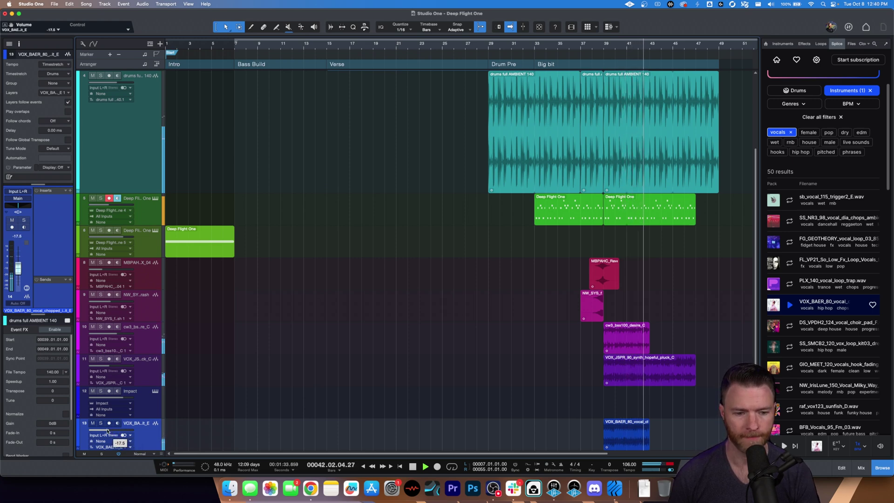
{"action": "key", "text": "space"}
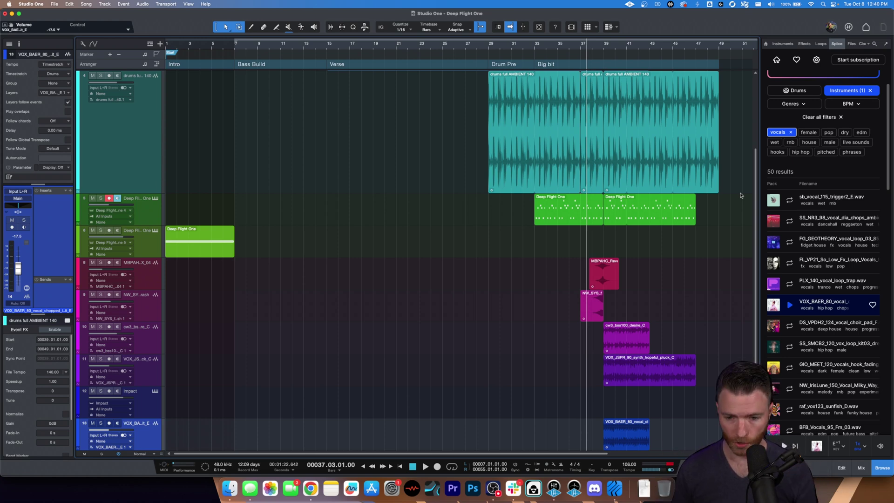
- Open the Impact instrument from its track and clear the kick sample from pad C 1
{"action": "scroll", "coordinate": [533, 303], "scroll_direction": "down", "scroll_amount": 1}
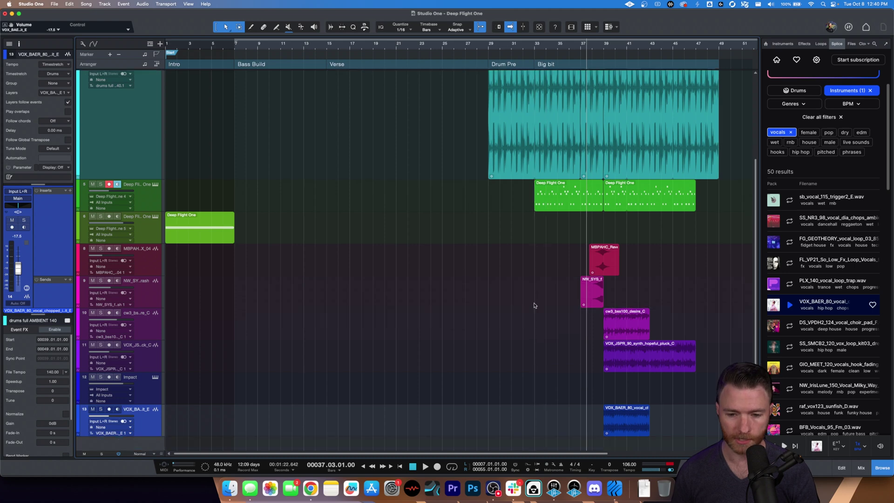
{"action": "left_click", "coordinate": [142, 389]}
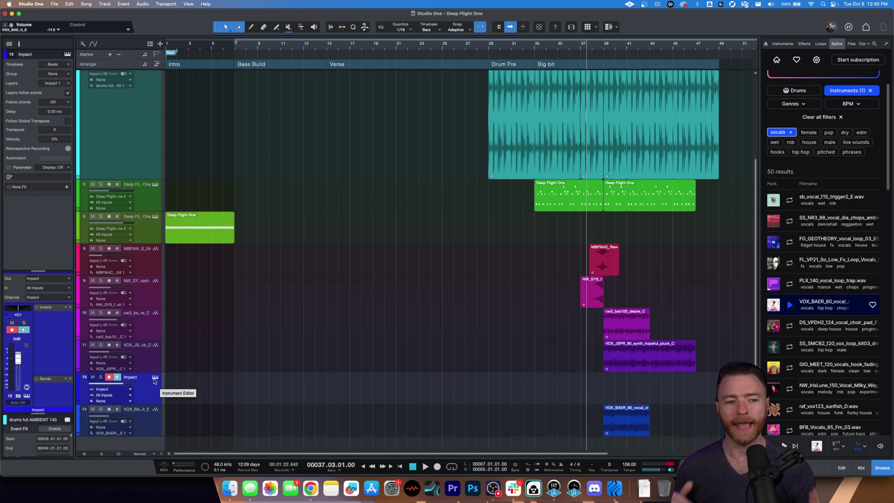
{"action": "left_click", "coordinate": [155, 377]}
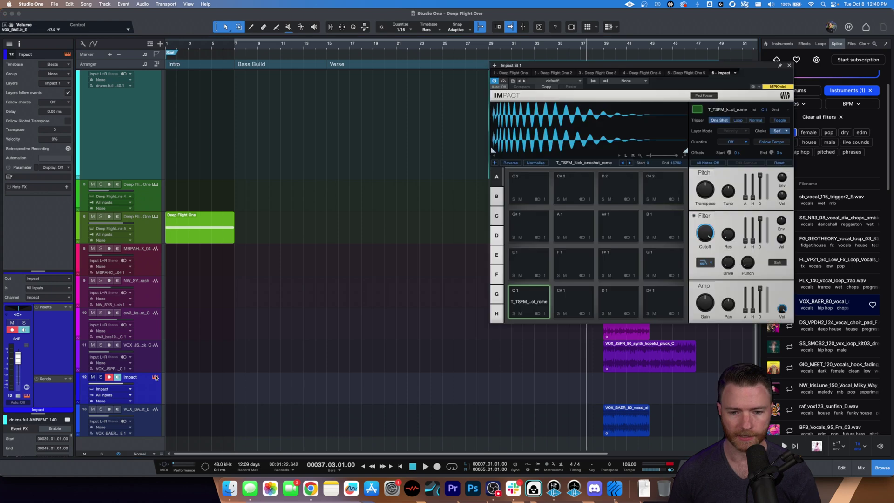
{"action": "left_click_drag", "start_coordinate": [596, 67], "coordinate": [344, 52]}
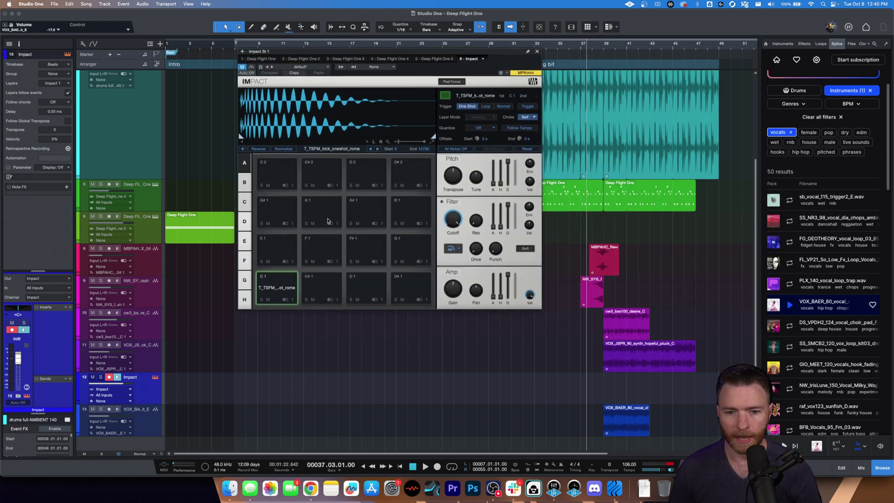
{"action": "right_click", "coordinate": [283, 281]}
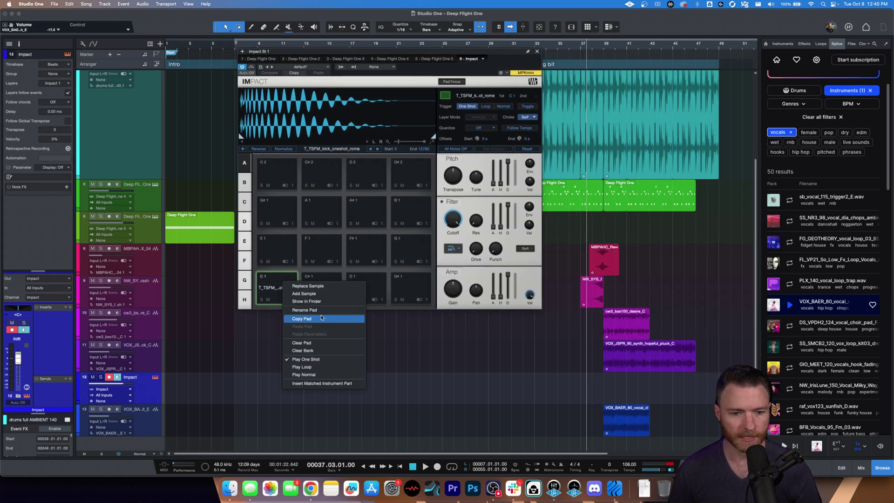
{"action": "left_click", "coordinate": [322, 343]}
- Search the Splice library for "kick", load OS_SW3_kick_soft.wav onto Impact's pad C 1 and trigger it
{"action": "scroll", "coordinate": [848, 228], "scroll_direction": "up", "scroll_amount": 2}
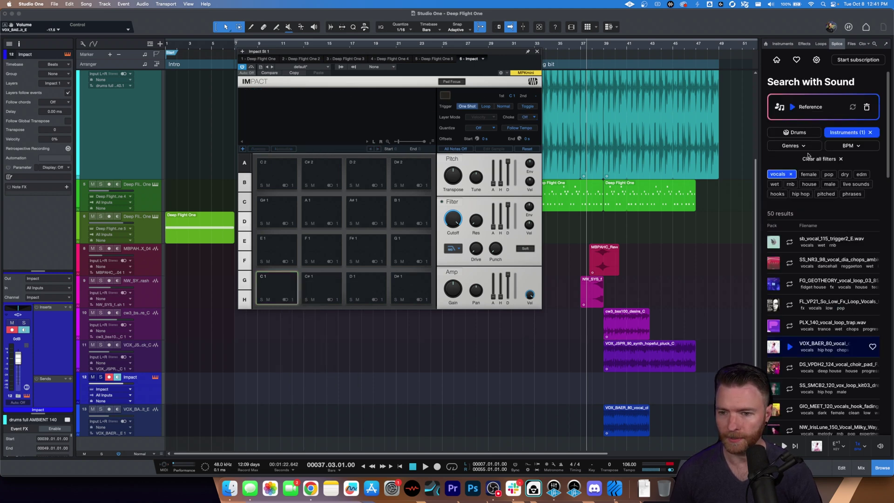
{"action": "left_click", "coordinate": [791, 174]}
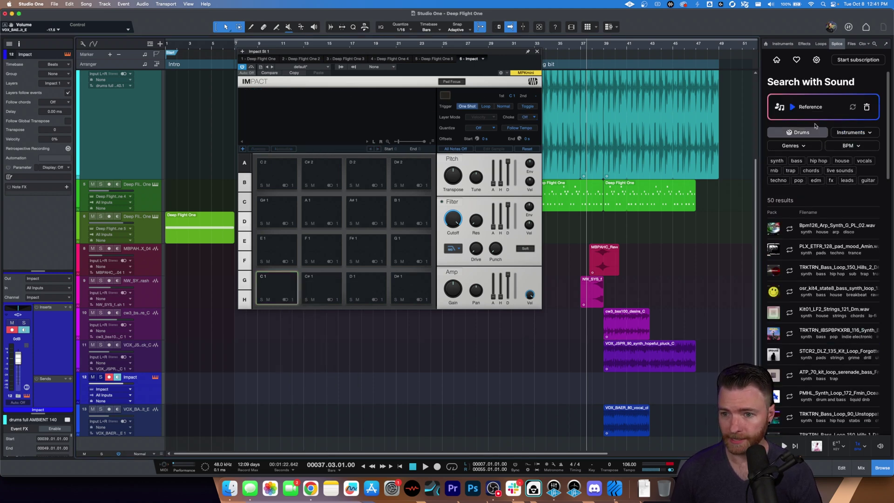
{"action": "left_click", "coordinate": [776, 60]}
{"action": "left_click", "coordinate": [812, 79]}
{"action": "type", "text": "kick"}
{"action": "key", "text": "Return"}
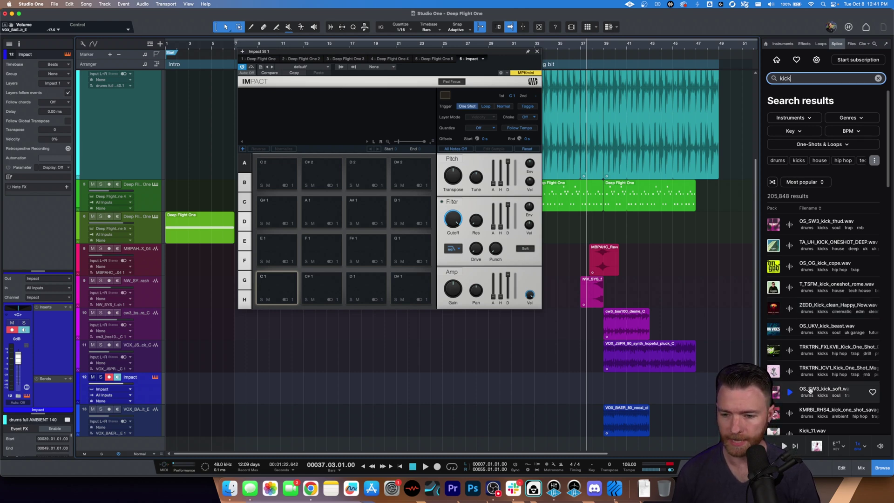
{"action": "left_click_drag", "start_coordinate": [810, 389], "coordinate": [279, 290]}
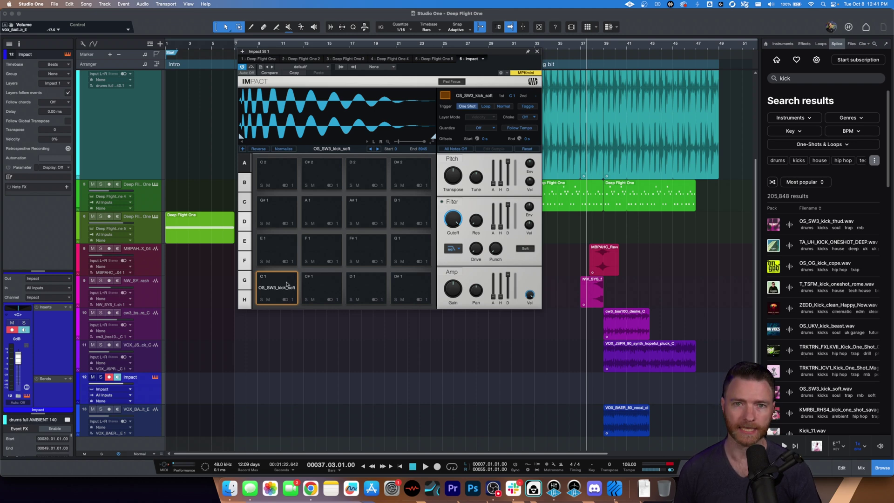
{"action": "left_click", "coordinate": [287, 285]}
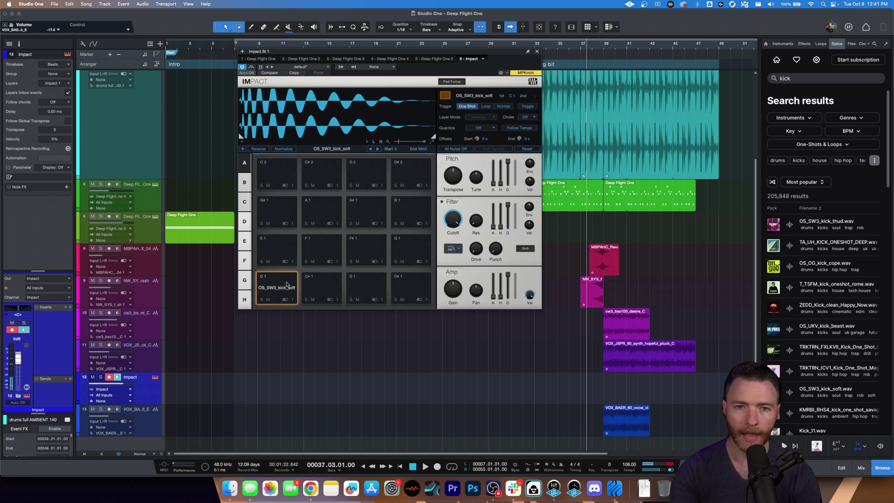
- Search the Splice library for "snare", load DS_NS_drum_snare_hall.wav onto Impact's pad D 1 and trigger it
{"action": "left_click", "coordinate": [802, 80]}
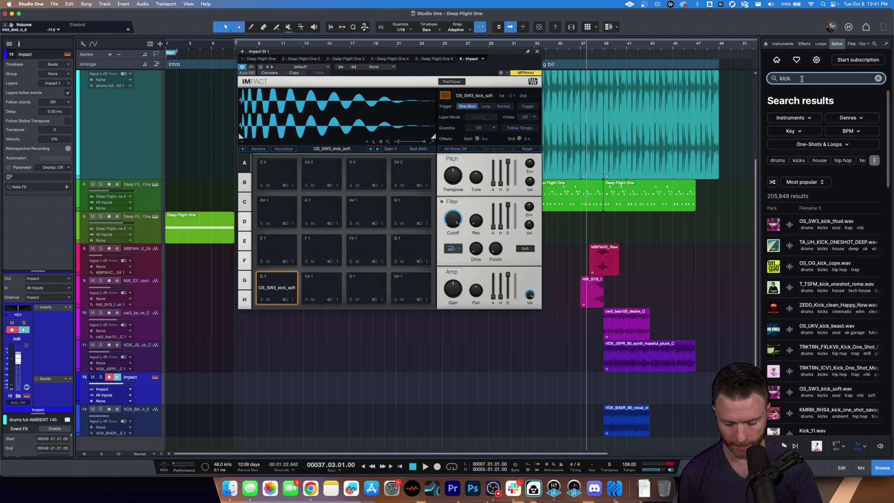
{"action": "type", "text": "s"}
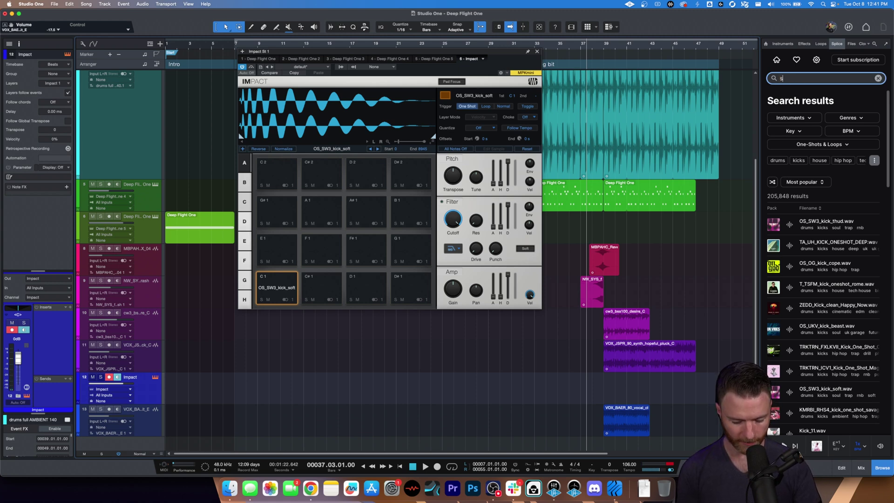
{"action": "type", "text": "anrre"}
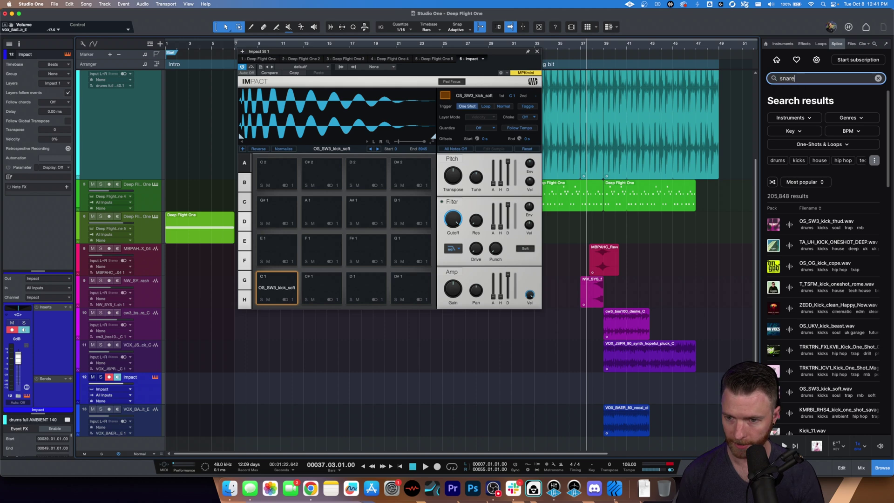
{"action": "key", "text": "Return"}
{"action": "scroll", "coordinate": [801, 338], "scroll_direction": "down", "scroll_amount": 5}
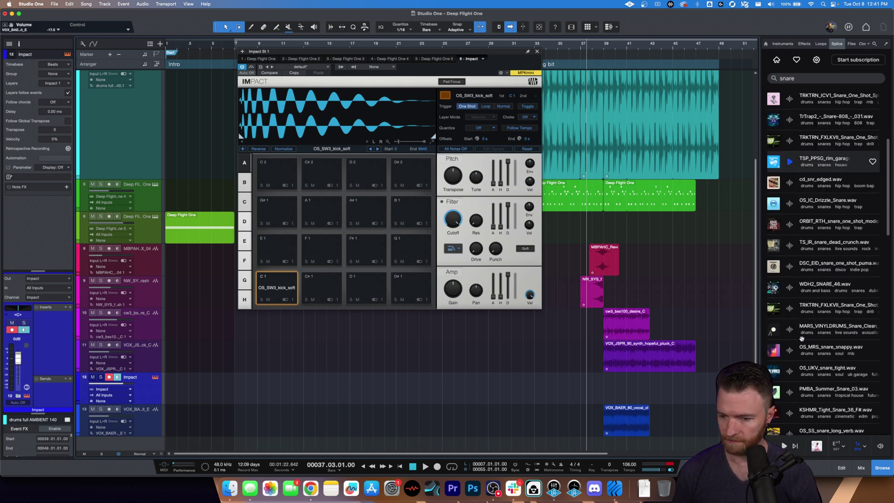
{"action": "scroll", "coordinate": [801, 339], "scroll_direction": "down", "scroll_amount": 3}
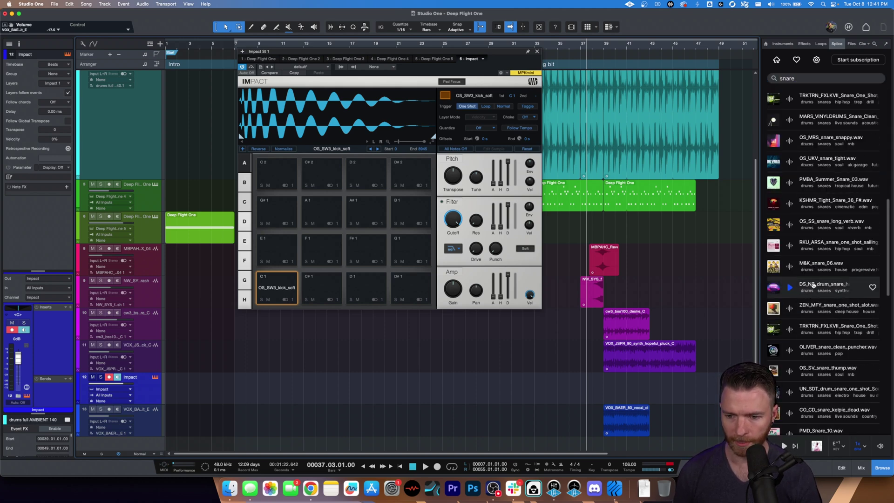
{"action": "left_click_drag", "start_coordinate": [467, 260], "coordinate": [366, 288]}
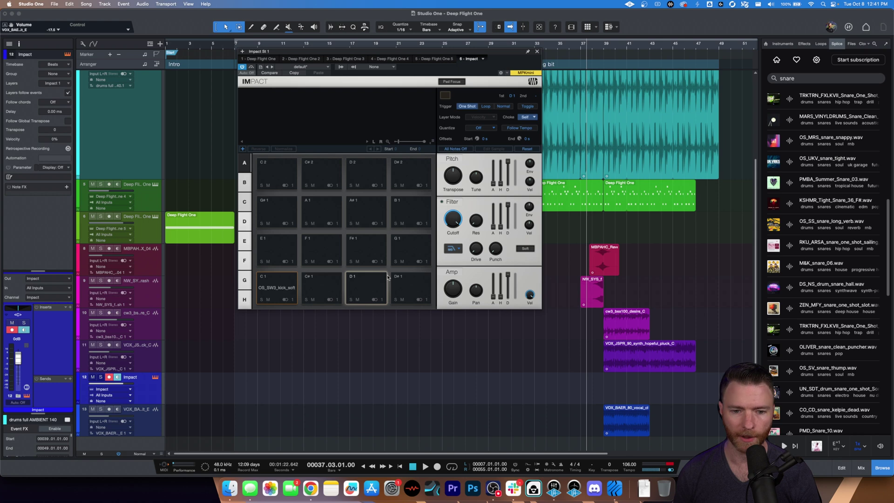
{"action": "left_click", "coordinate": [367, 286]}
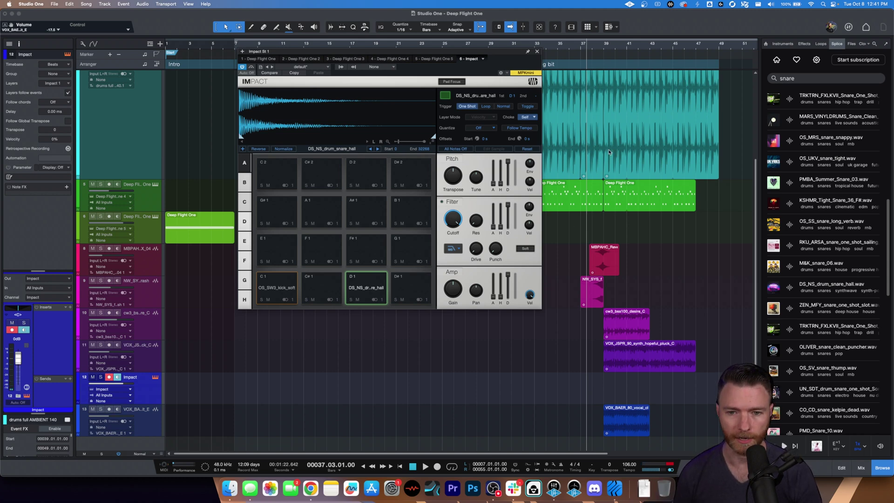
{"action": "left_click", "coordinate": [368, 292]}
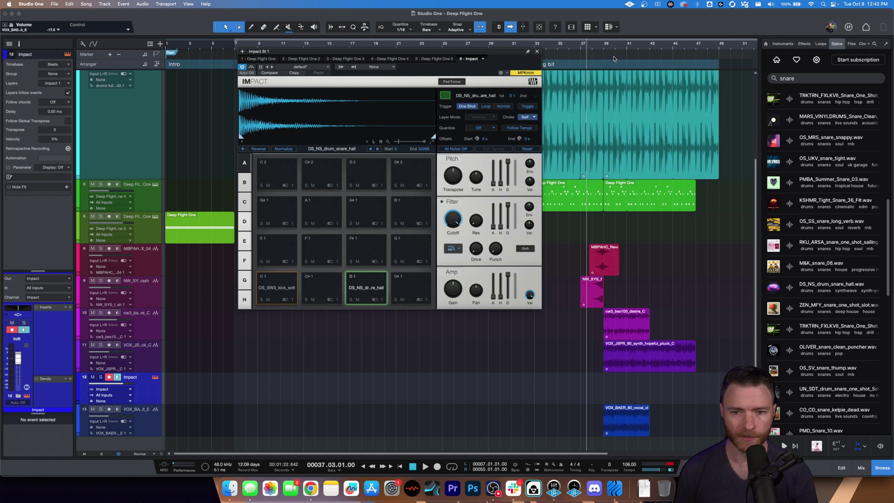
- Open the editor below the arrangement, leaving the Launcher hidden, and close the browser and the Impact window
{"action": "left_click", "coordinate": [588, 28]}
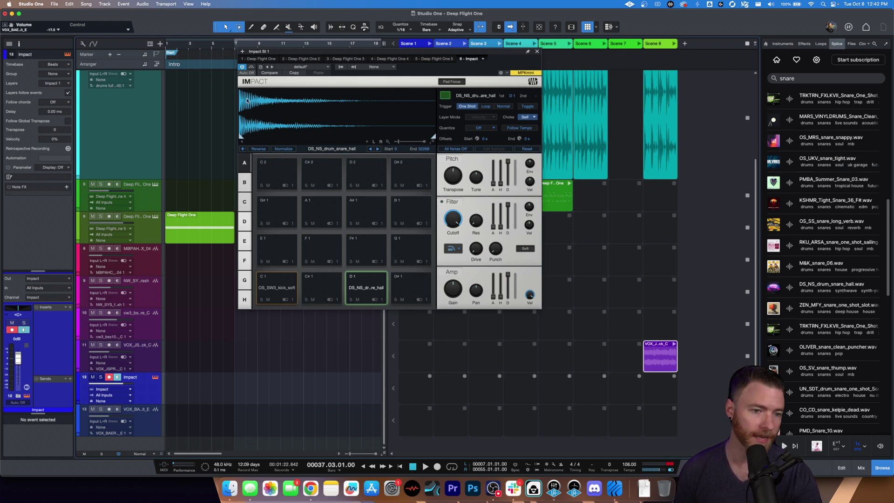
{"action": "key", "text": "F2"}
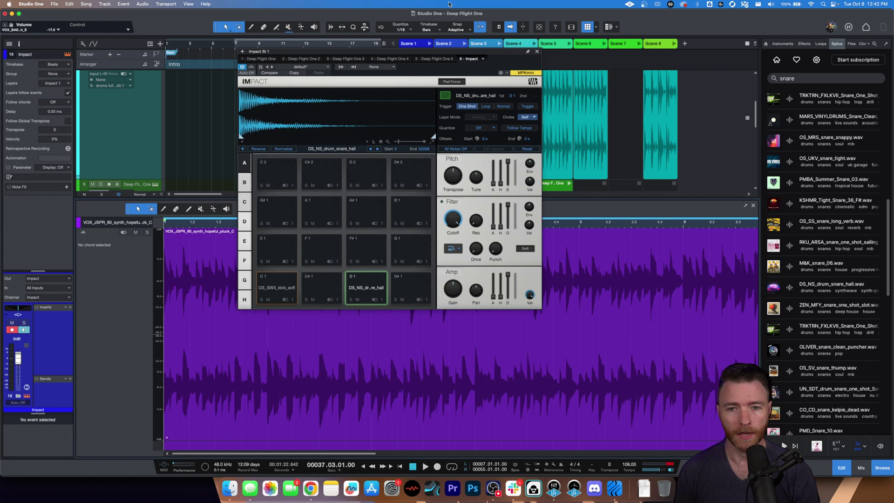
{"action": "left_click", "coordinate": [589, 27]}
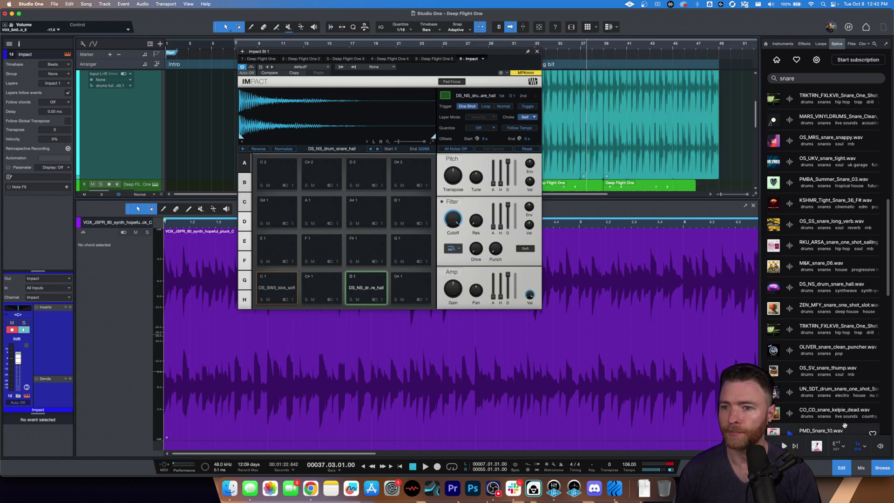
{"action": "left_click", "coordinate": [882, 467]}
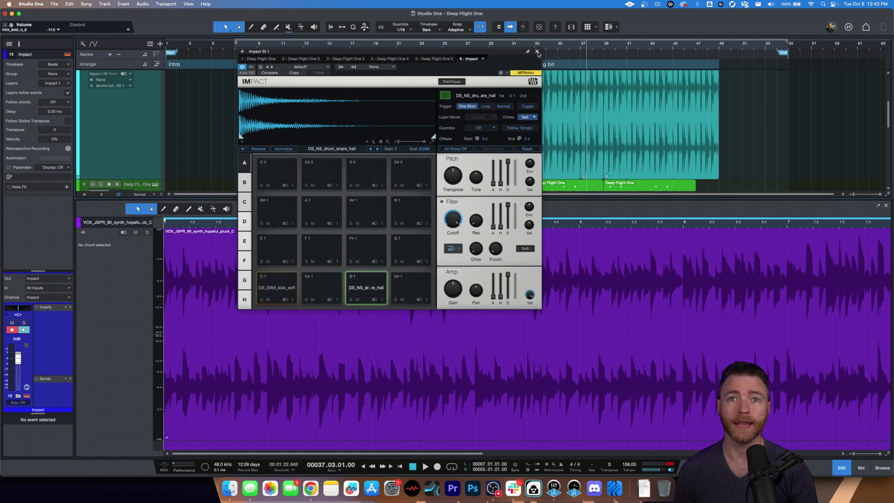
{"action": "left_click", "coordinate": [538, 51]}
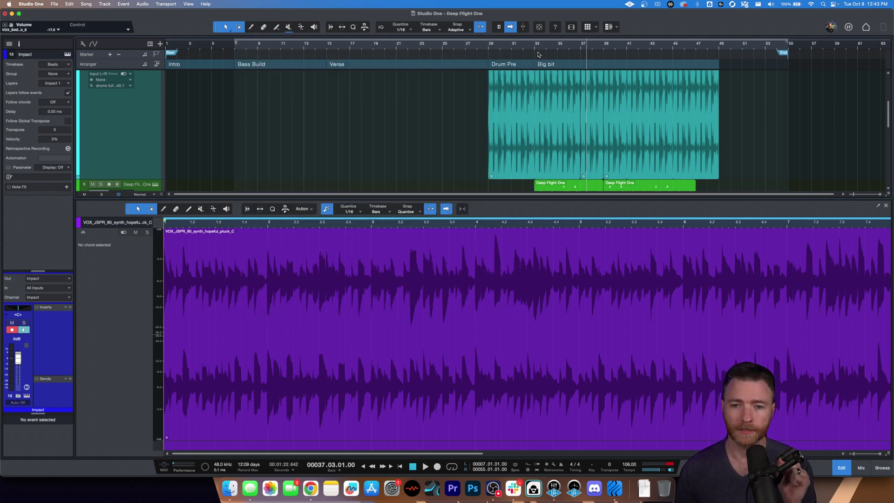
- Create an empty part on the Impact track from bar 7 to bar 55 and audition its kick and snare lanes
{"action": "scroll", "coordinate": [463, 124], "scroll_direction": "down", "scroll_amount": 5}
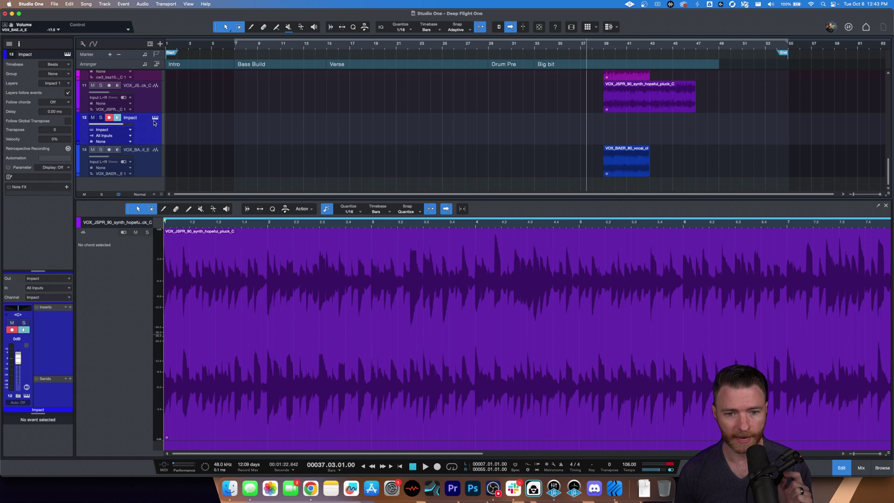
{"action": "double_click", "coordinate": [589, 137]}
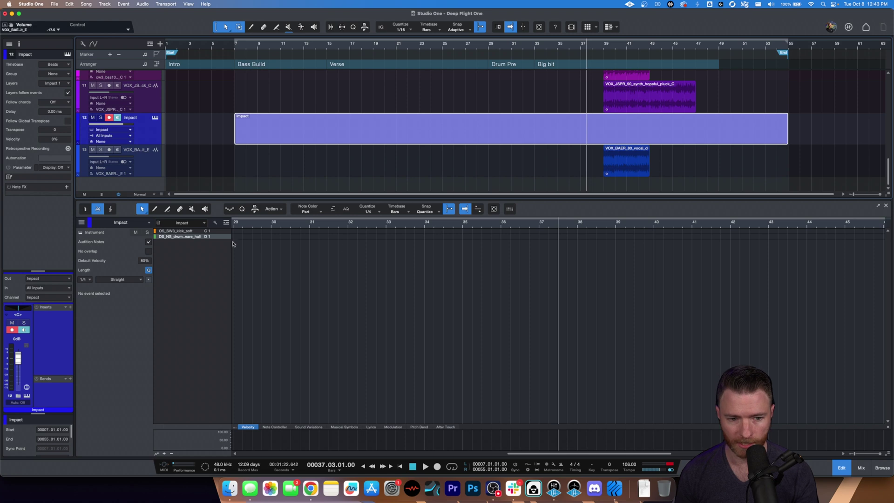
{"action": "left_click", "coordinate": [194, 232]}
{"action": "left_click", "coordinate": [194, 237]}
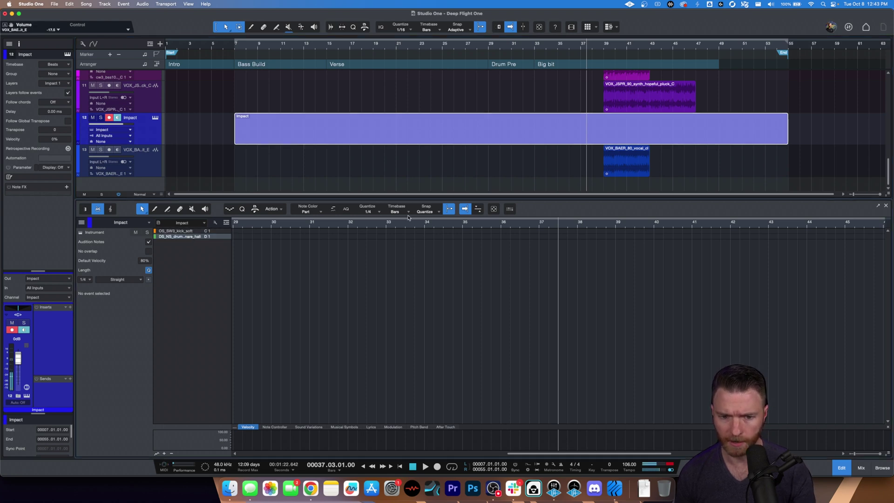
- Show the Impact instrument inside the note editor and trigger its kick and snare pads
{"action": "left_click", "coordinate": [510, 209]}
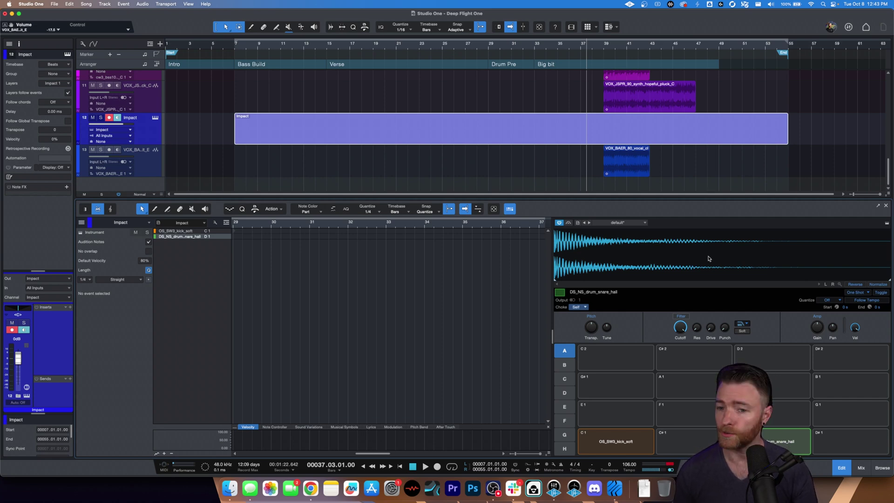
{"action": "left_click", "coordinate": [639, 439]}
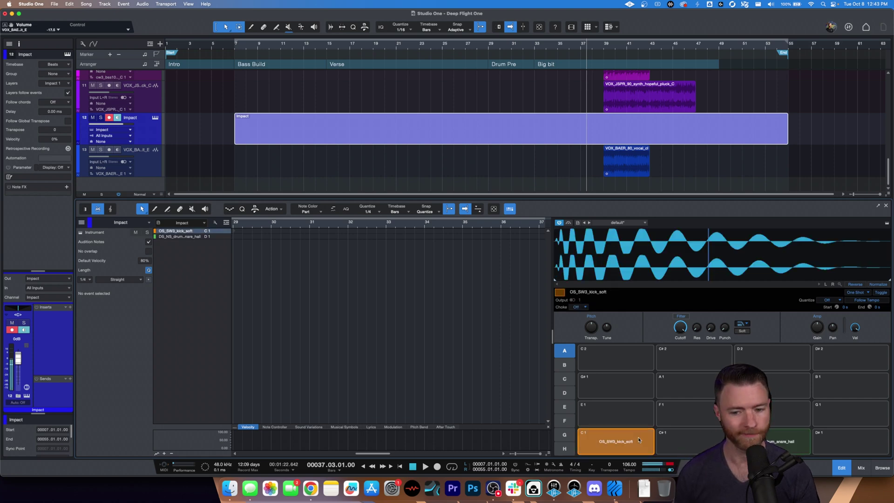
{"action": "left_click", "coordinate": [791, 444]}
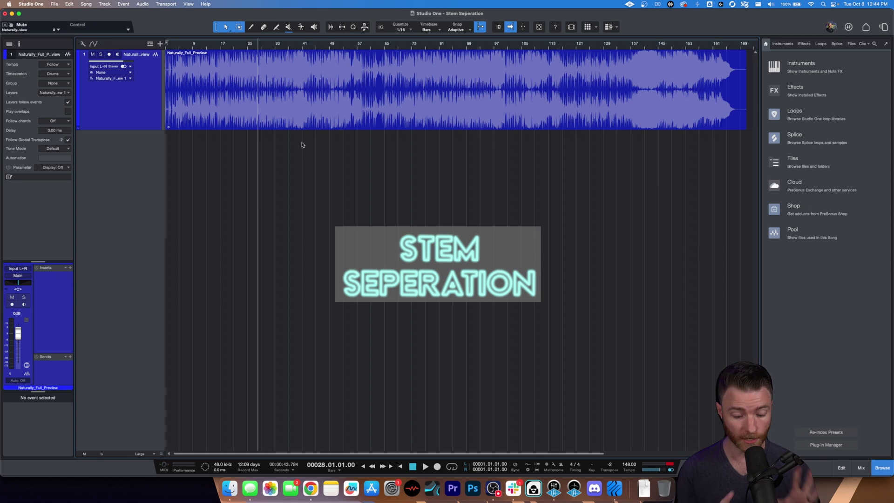
- Select the Naturally_Full_Preview audio event and listen to the song from bar 28
{"action": "left_click", "coordinate": [345, 112]}
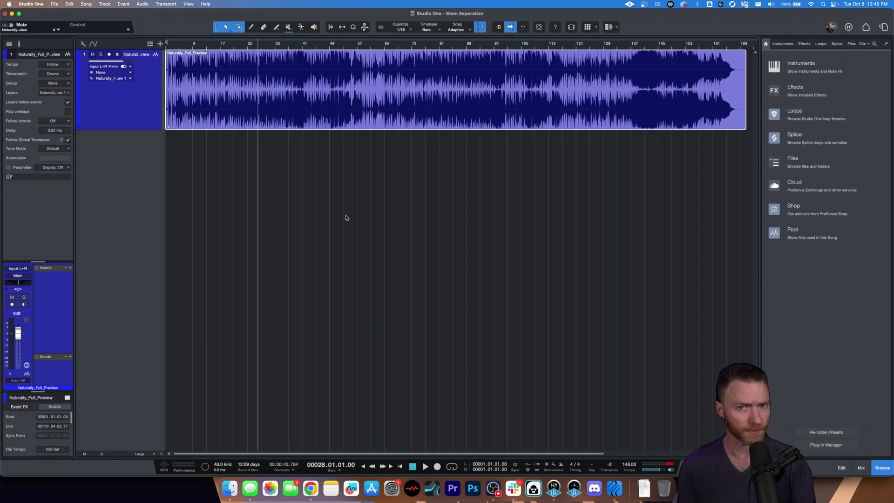
{"action": "key", "text": "space"}
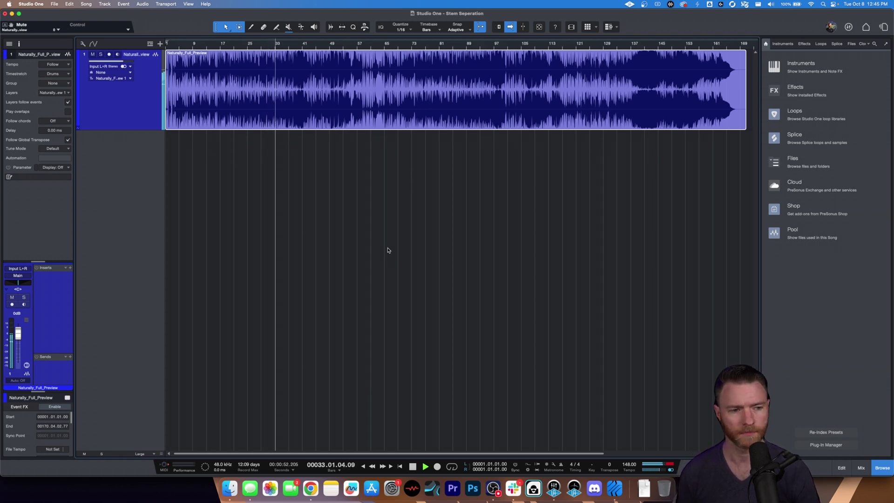
{"action": "key", "text": "space"}
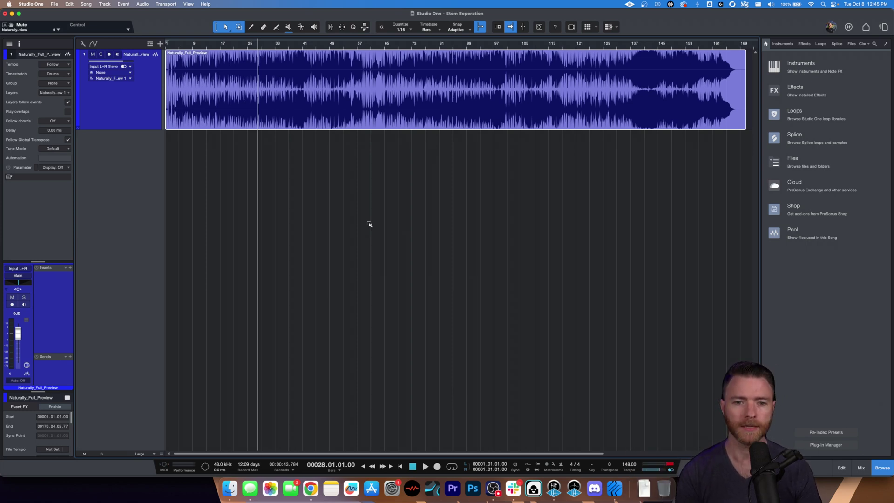
- Run Stem Separation on the Naturally_Full_Preview event, extracting the Vocals, Drums, Bass and Other stems
{"action": "key", "text": "super+shift+s"}
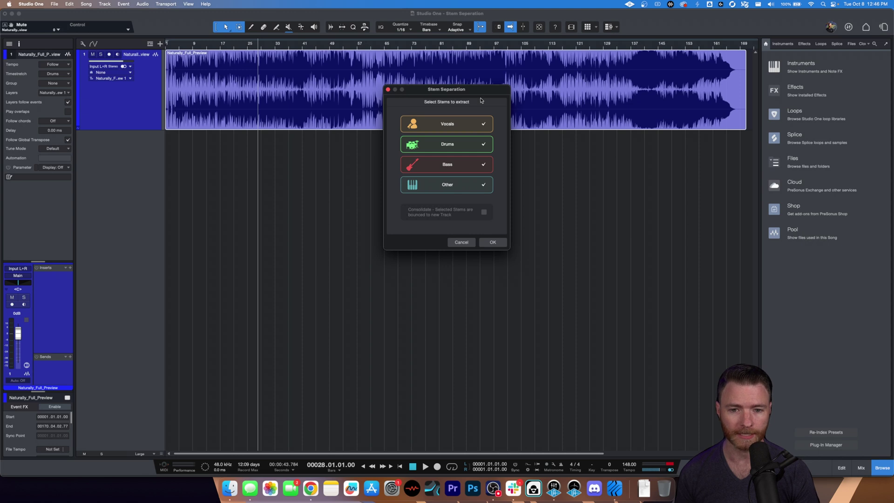
{"action": "left_click", "coordinate": [484, 124]}
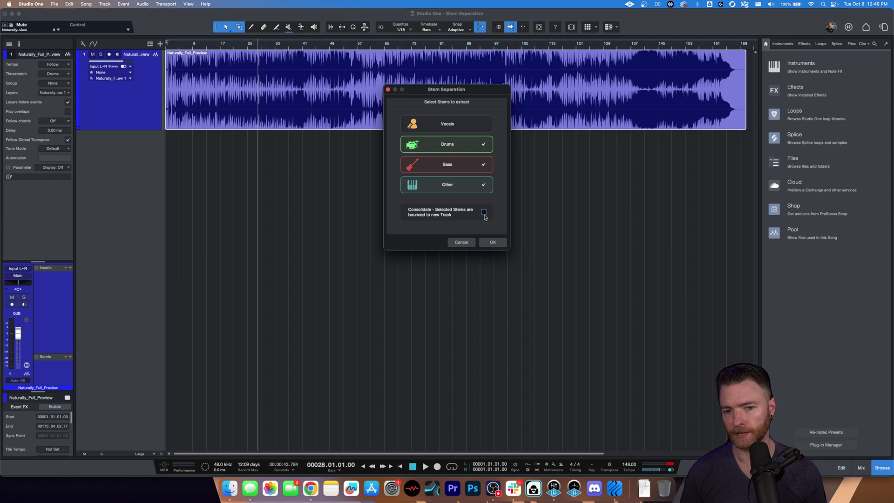
{"action": "left_click", "coordinate": [486, 126]}
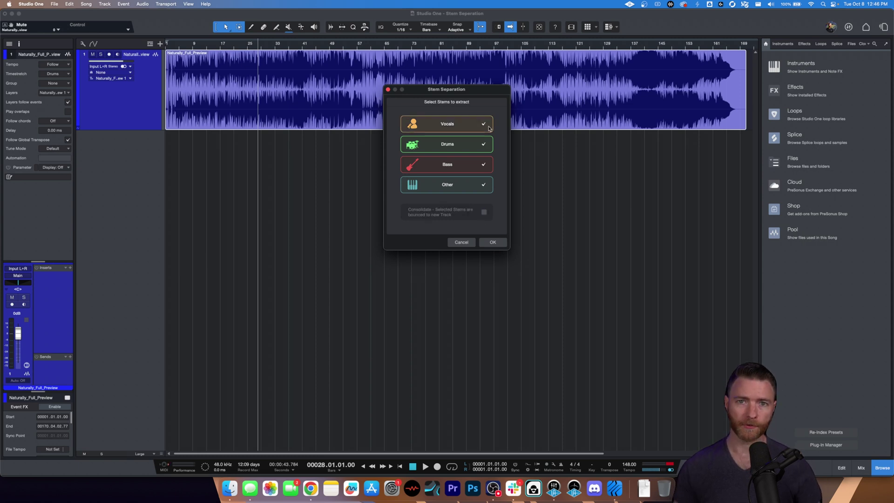
{"action": "left_click", "coordinate": [493, 242]}
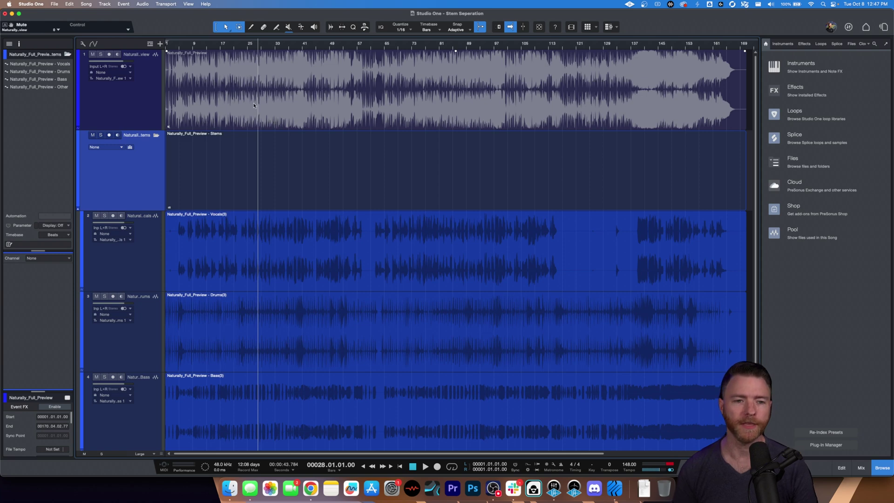
- Inspect the original event, collapse and reopen the Stems folder track, and view the four separated stem tracks
{"action": "left_click", "coordinate": [254, 108]}
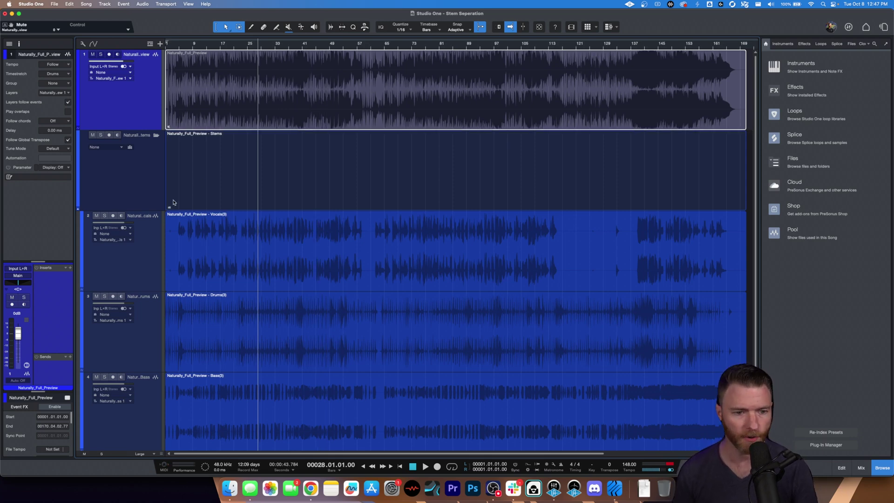
{"action": "left_click", "coordinate": [157, 193]}
{"action": "left_click", "coordinate": [156, 135]}
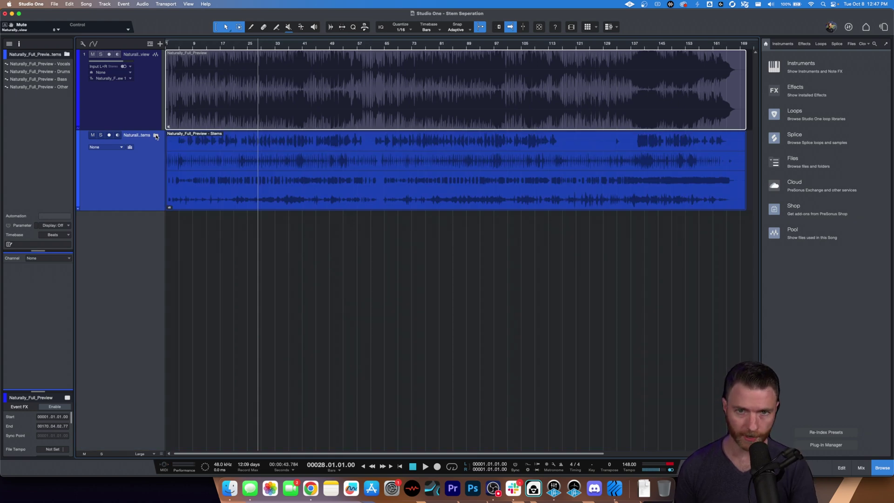
{"action": "left_click", "coordinate": [156, 136]}
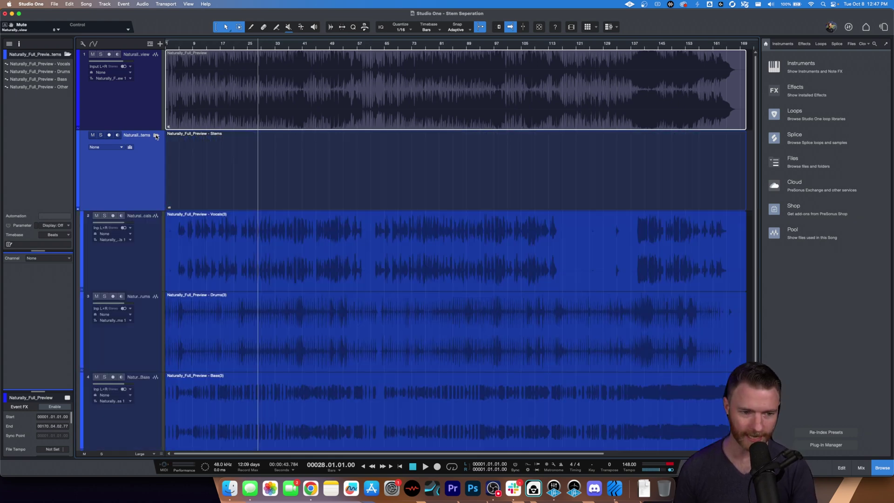
{"action": "scroll", "coordinate": [112, 70], "scroll_direction": "down", "scroll_amount": 3}
{"action": "scroll", "coordinate": [112, 69], "scroll_direction": "down", "scroll_amount": 3}
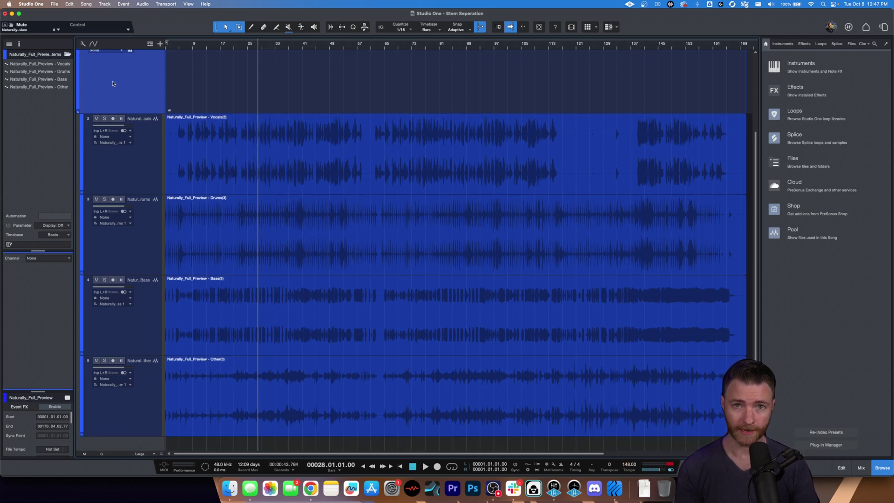
- Listen to all four stems together from bar 28, and again with the Vocals stem temporarily muted
{"action": "key", "text": "space"}
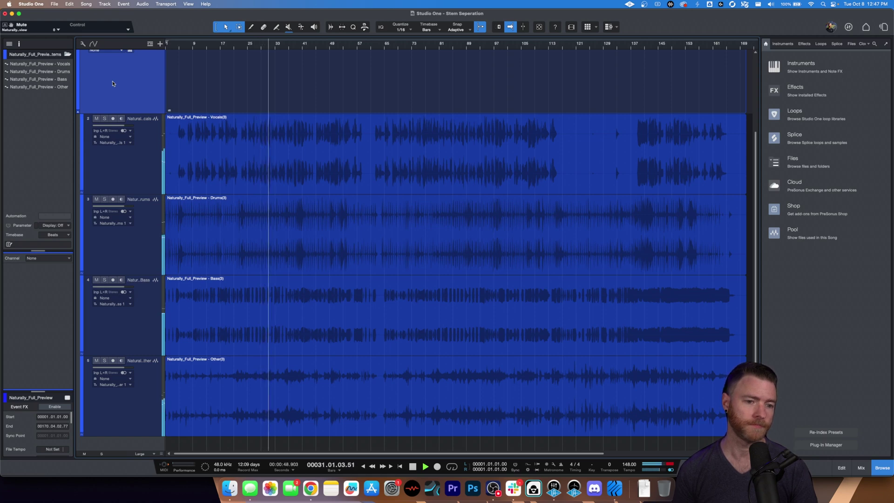
{"action": "key", "text": "space"}
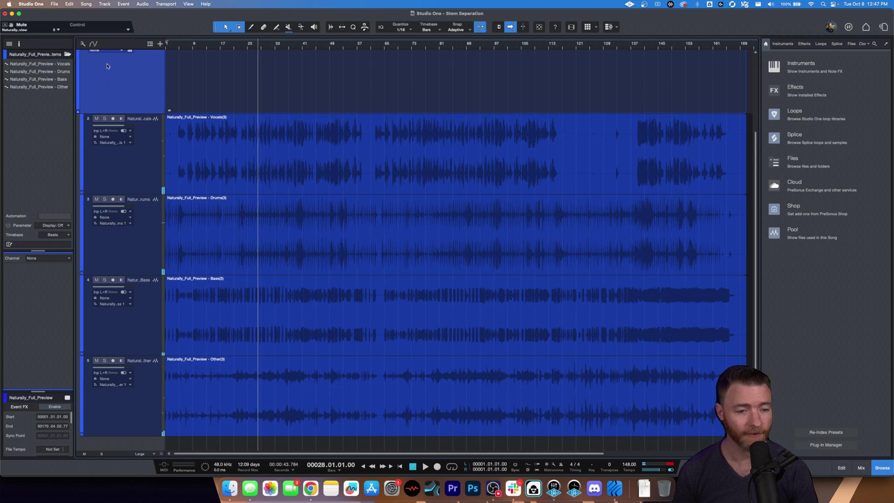
{"action": "left_click", "coordinate": [96, 119]}
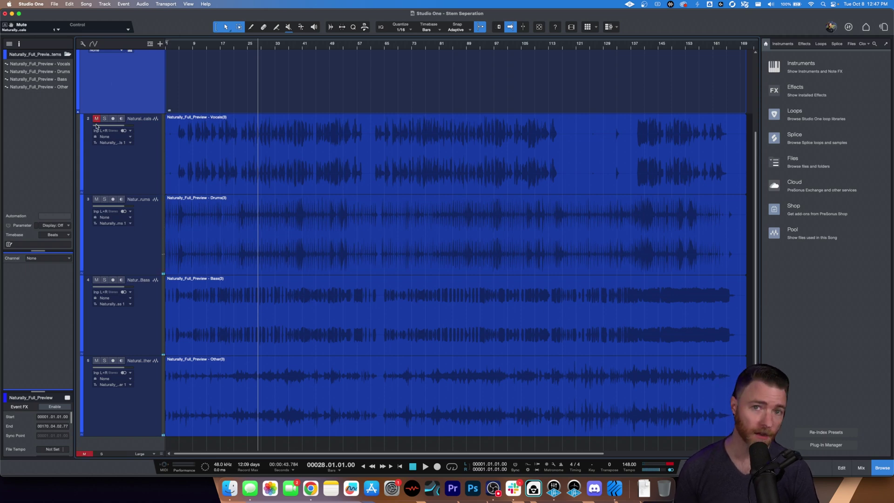
{"action": "left_click", "coordinate": [197, 122]}
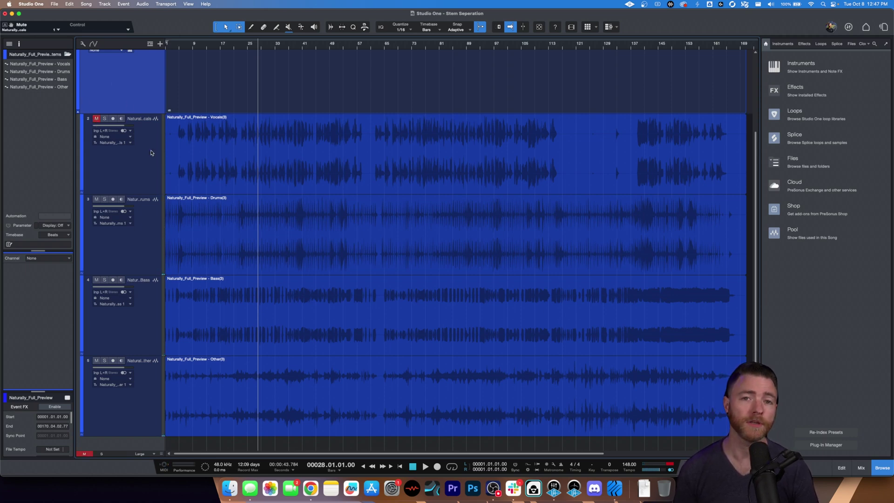
{"action": "key", "text": "space"}
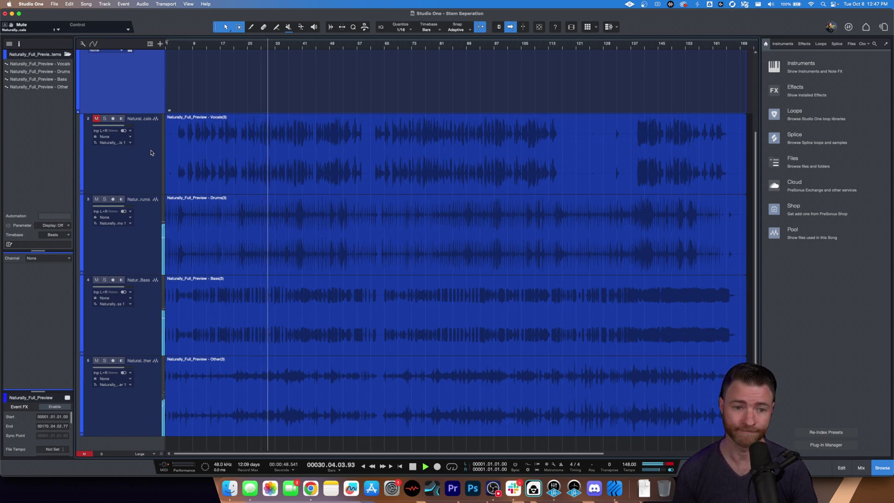
{"action": "key", "text": "space"}
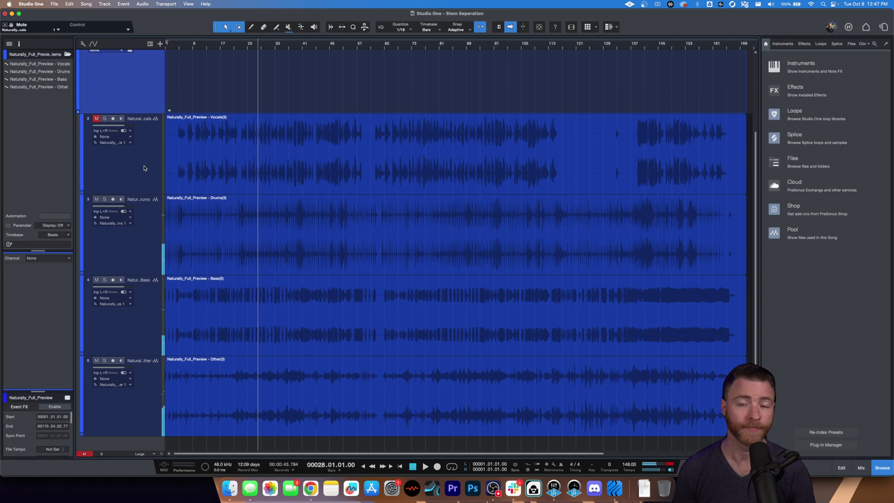
{"action": "left_click", "coordinate": [96, 118]}
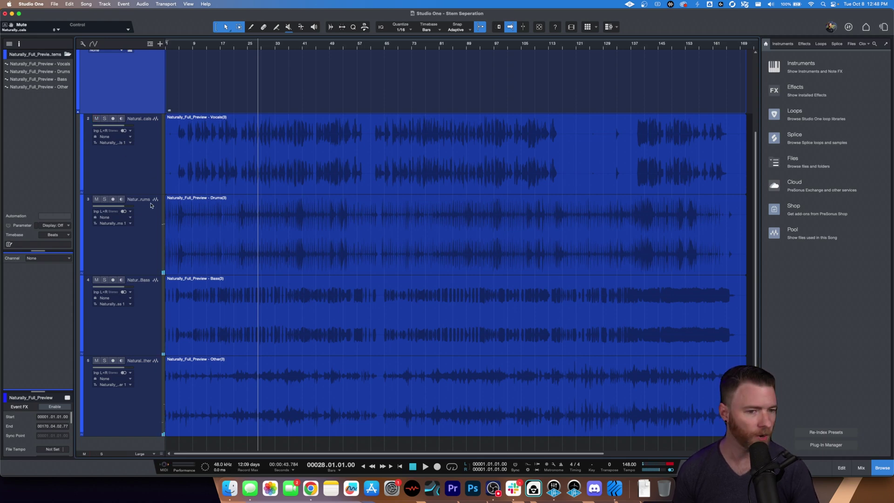
- Listen to the song from bar 28 with the Drums stem temporarily muted
{"action": "left_click", "coordinate": [96, 199]}
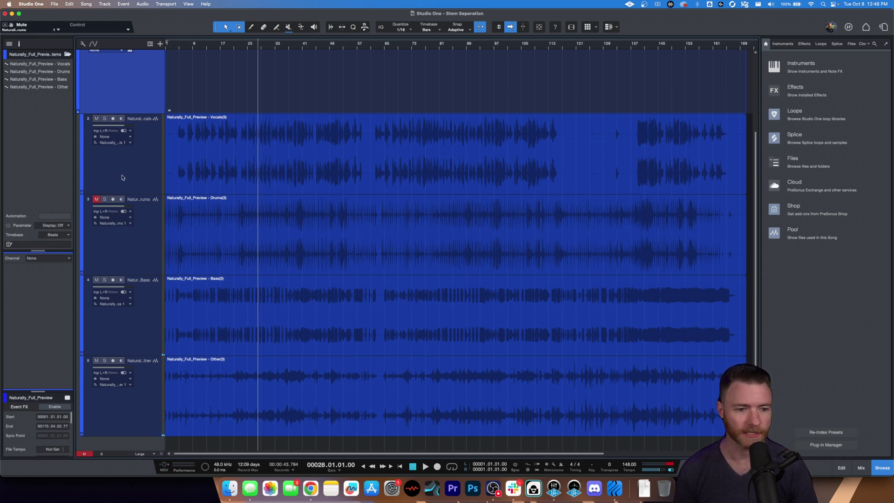
{"action": "key", "text": "space"}
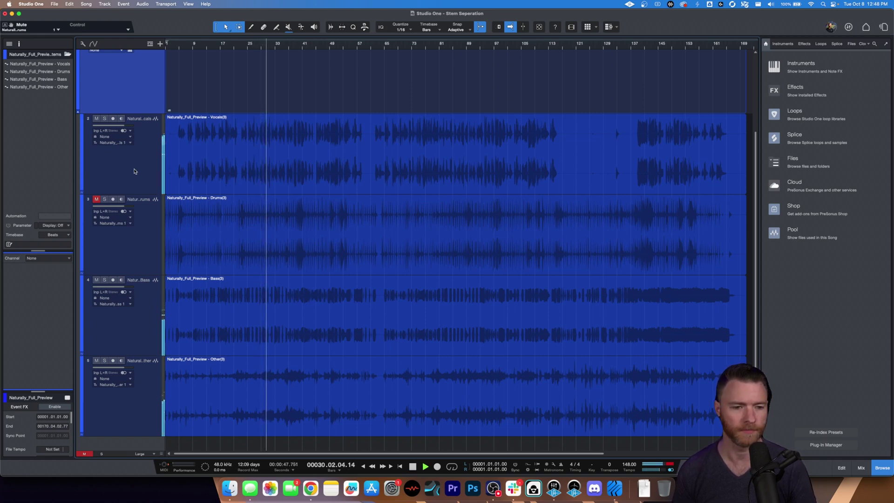
{"action": "key", "text": "space"}
{"action": "left_click", "coordinate": [97, 199]}
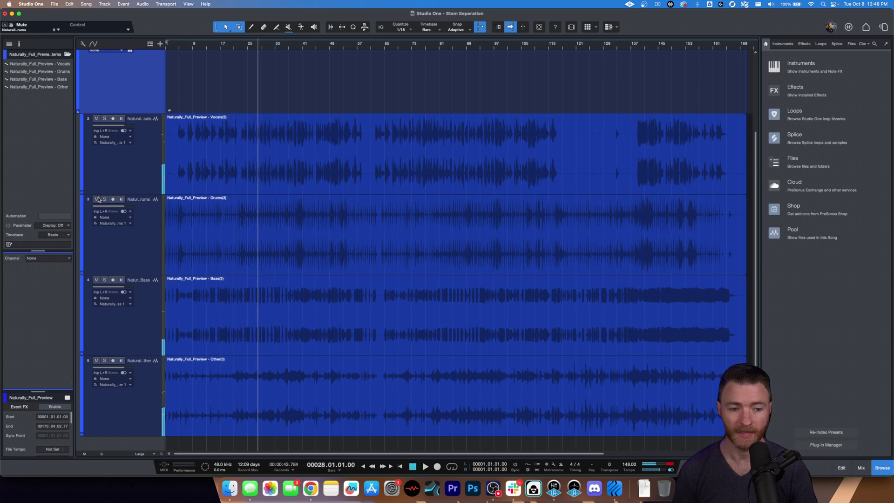
- Listen to the song from bar 28 with the Other stem temporarily muted
{"action": "left_click", "coordinate": [96, 361]}
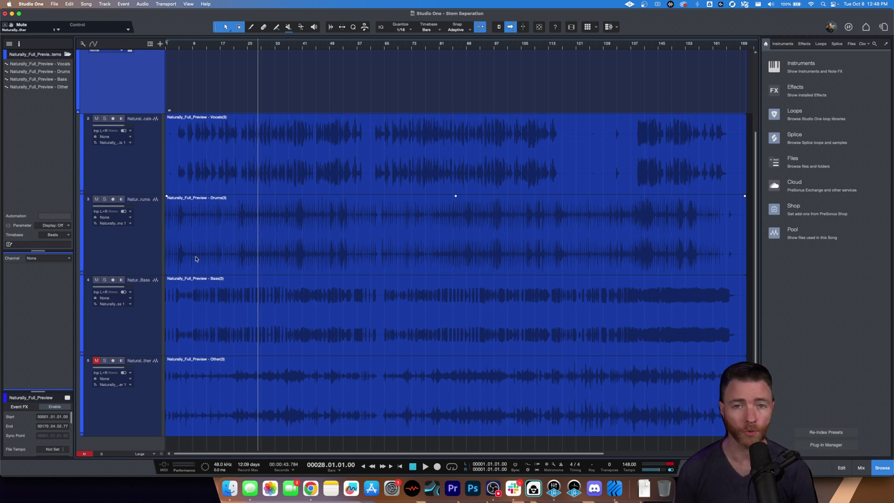
{"action": "key", "text": "space"}
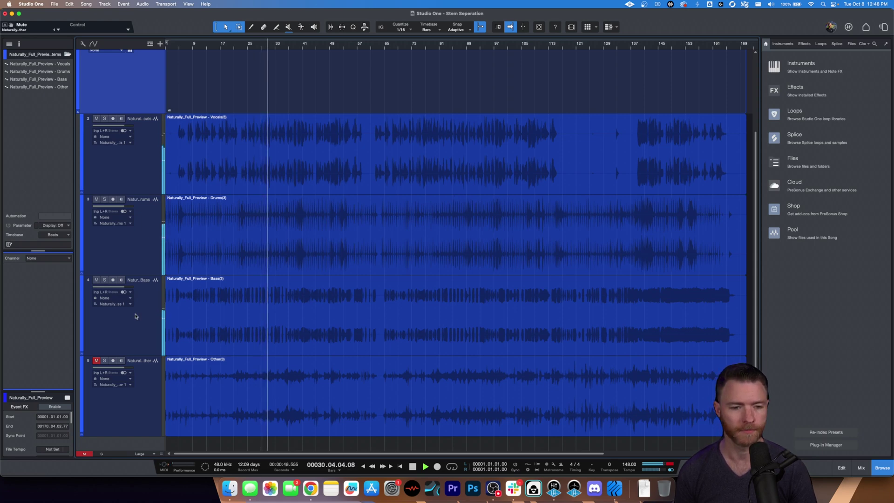
{"action": "key", "text": "space"}
{"action": "left_click", "coordinate": [96, 360]}
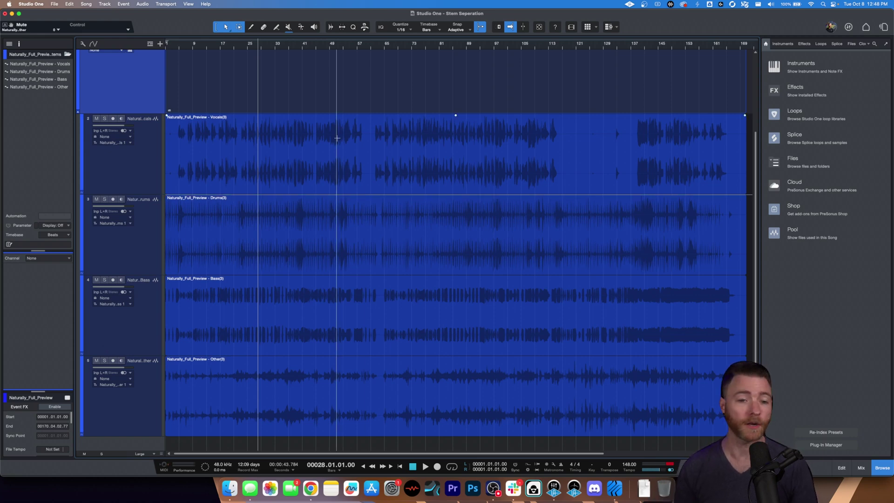
- Enable Follow Global Transpose on the Drums, Bass and Other stem tracks, and review the same option on the Vocals track
{"action": "left_click", "coordinate": [140, 242]}
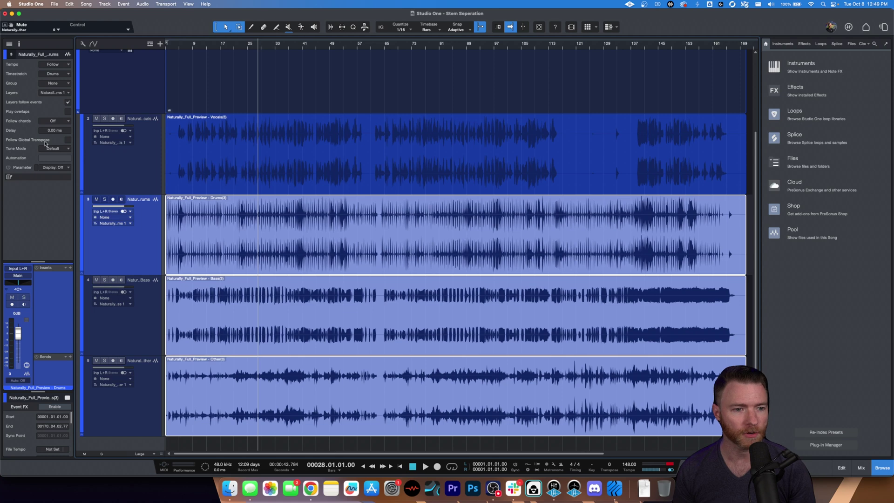
{"action": "left_click", "coordinate": [70, 140]}
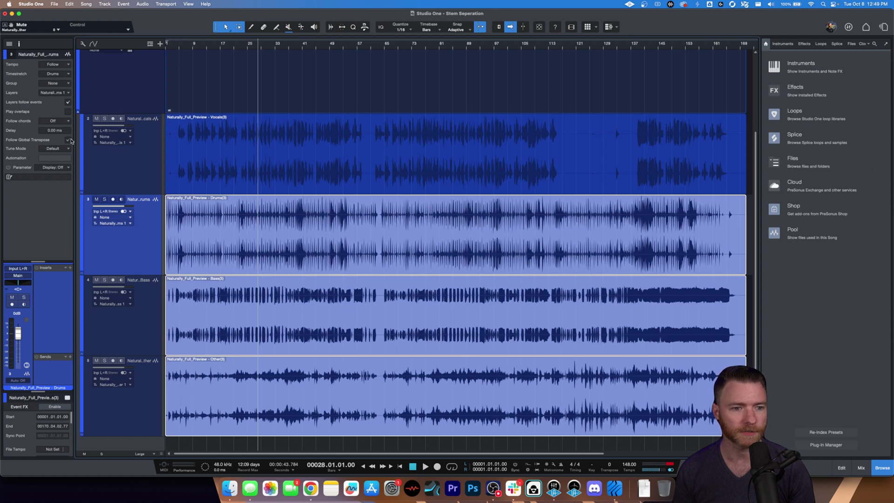
{"action": "left_click", "coordinate": [149, 309]}
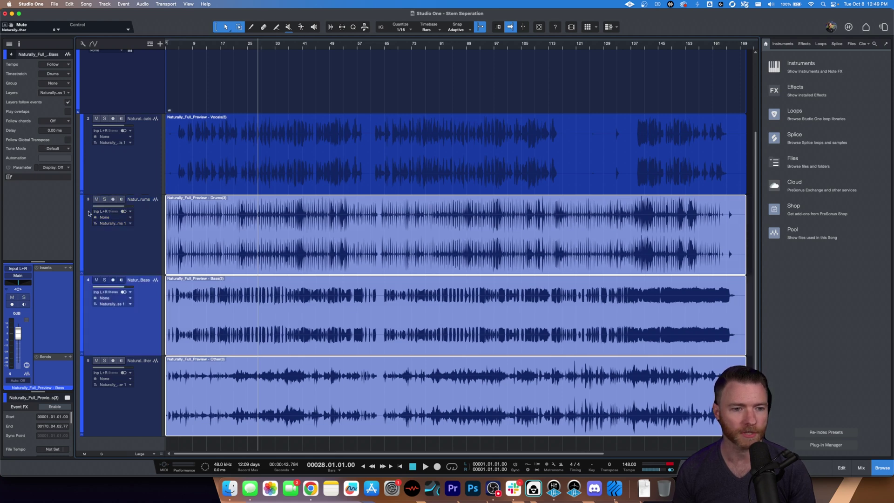
{"action": "left_click", "coordinate": [148, 381]}
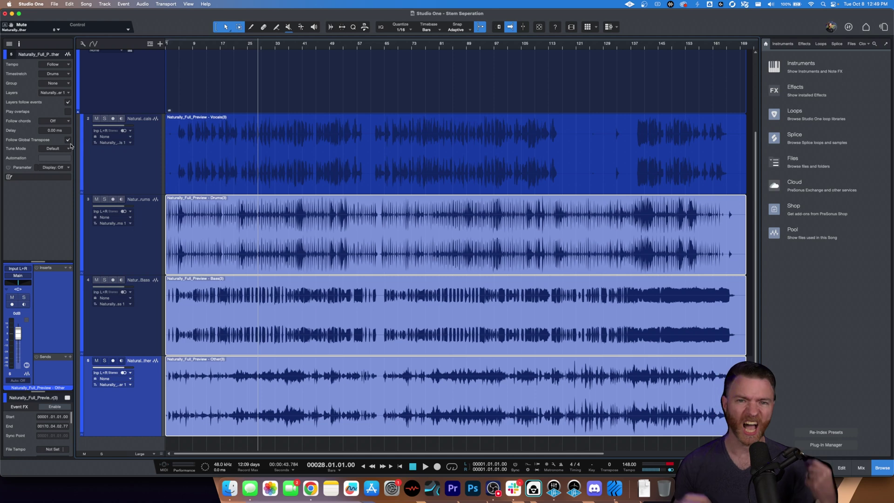
{"action": "key", "text": "Up"}
{"action": "key", "text": "Up"}
{"action": "key", "text": "Up"}
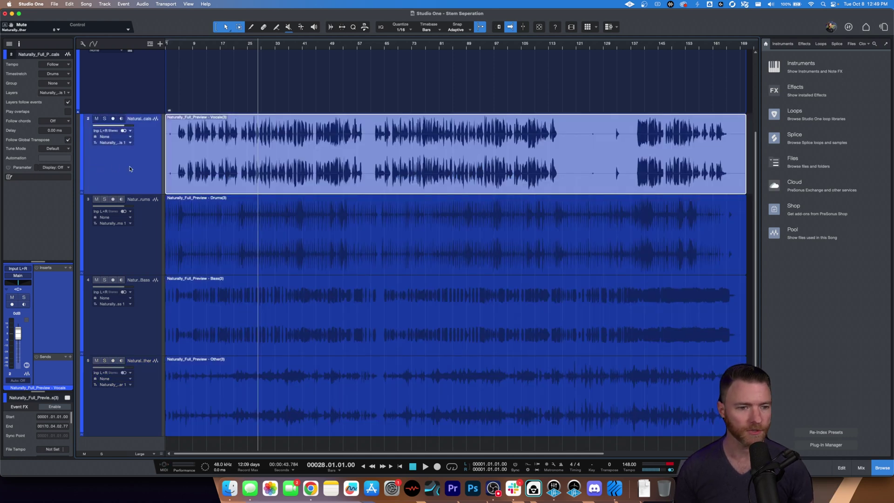
{"action": "left_click", "coordinate": [146, 218]}
{"action": "left_click", "coordinate": [143, 181]}
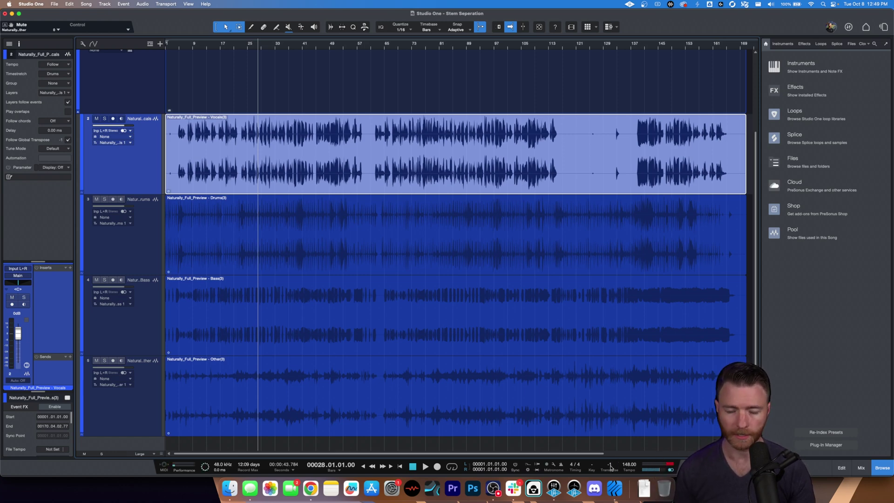
- Lower the song's global transpose to -1 and -2 semitones, listening to the stems from bar 28 at each setting
{"action": "scroll", "coordinate": [611, 467], "scroll_direction": "down", "scroll_amount": 1}
{"action": "key", "text": "space"}
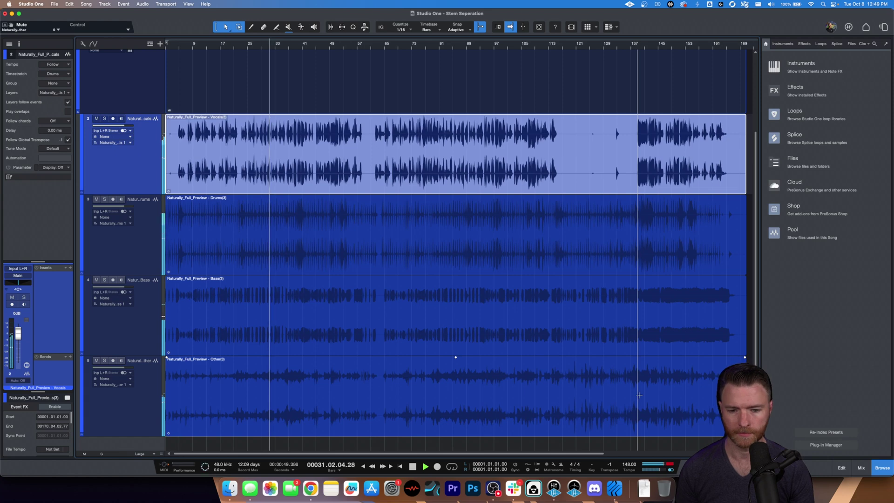
{"action": "key", "text": "space"}
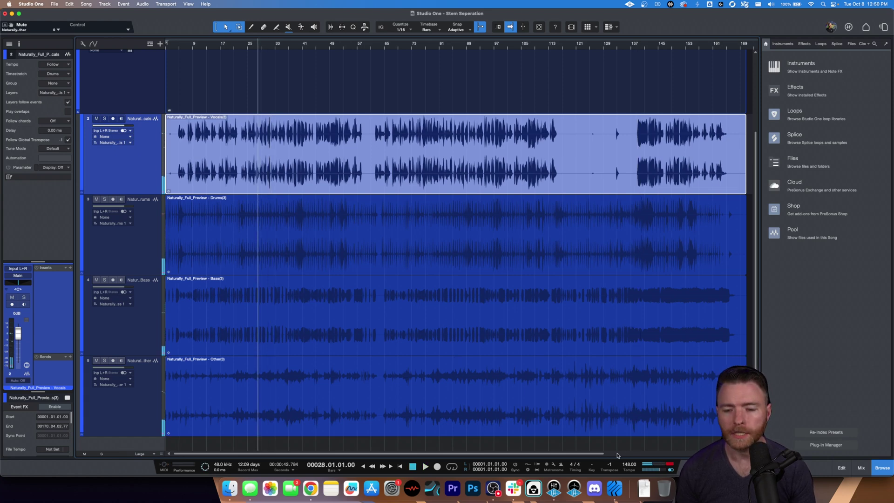
{"action": "key", "text": "space"}
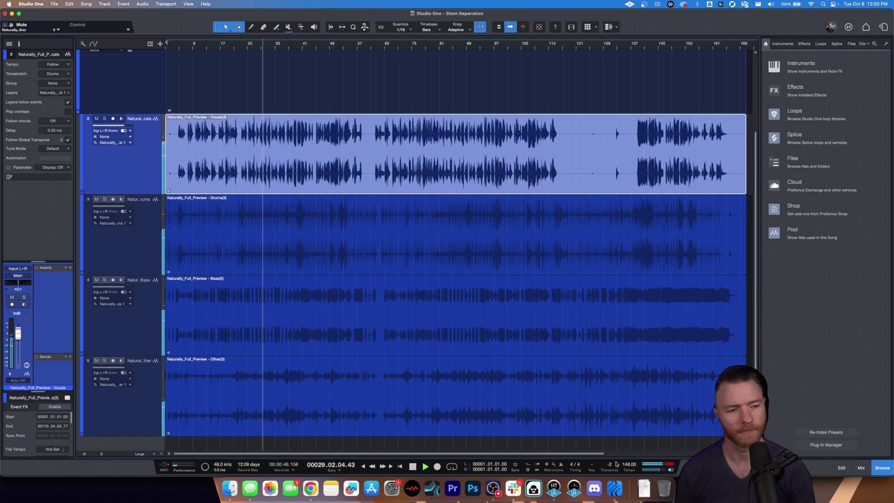
{"action": "key", "text": "space"}
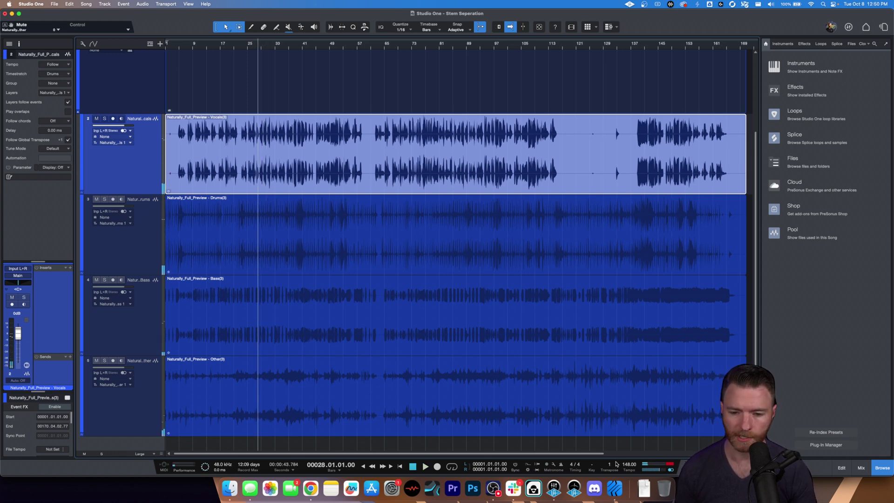
- Raise the song's global transpose to +2 semitones, listen from bar 28, and return the transpose to 0
{"action": "key", "text": "space"}
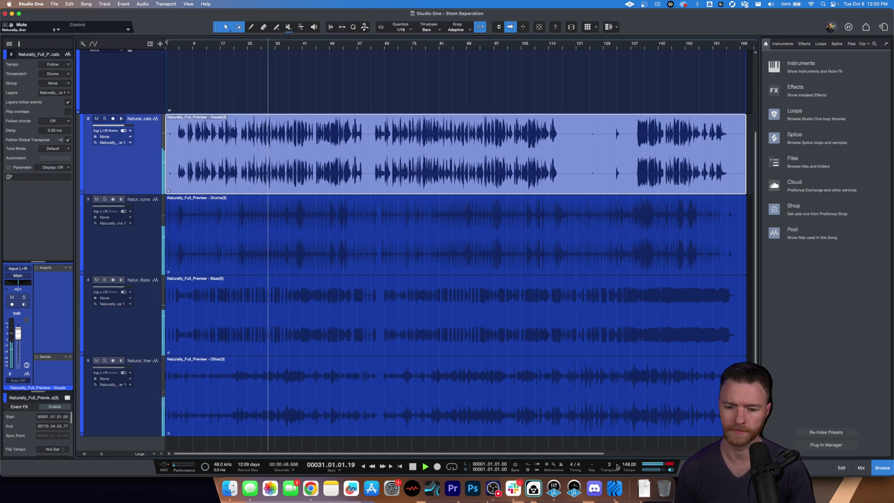
{"action": "key", "text": "space"}
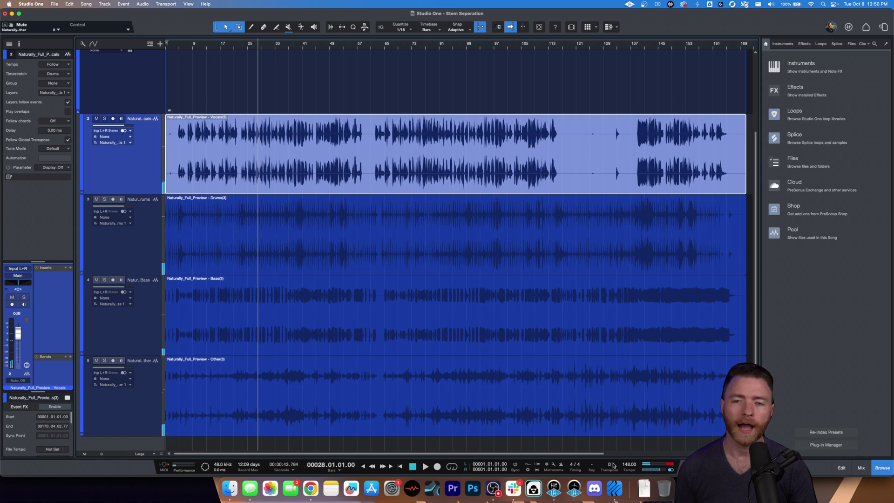
{"action": "scroll", "coordinate": [615, 467], "scroll_direction": "down", "scroll_amount": 2}
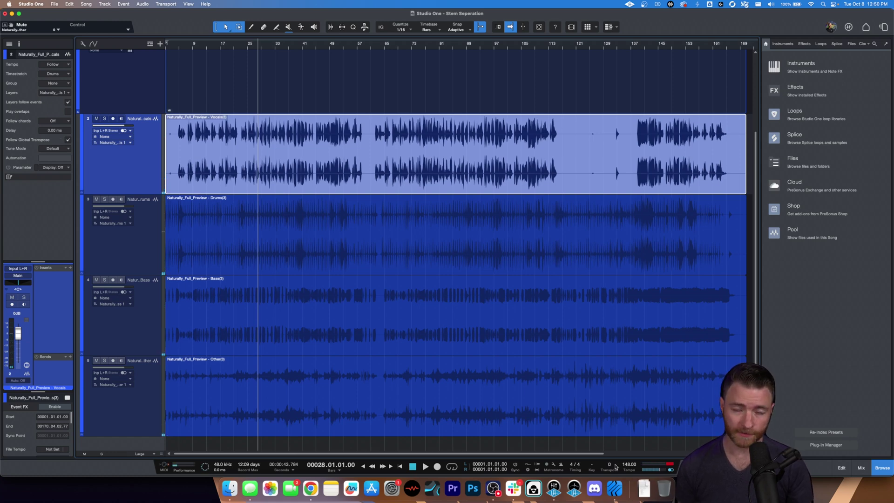